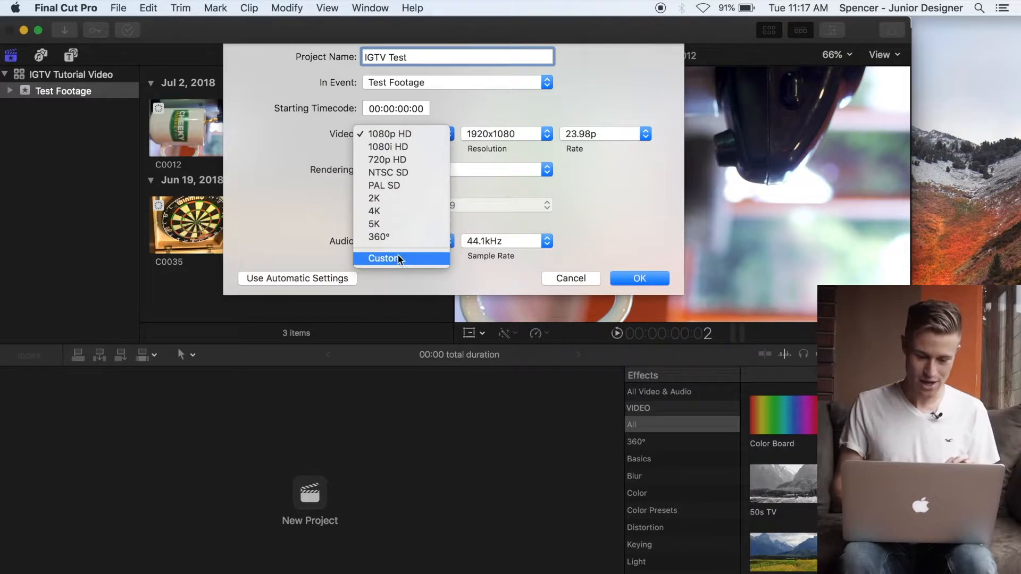
# Step: Give the IGTV Test project a custom video format with a resolution of 1080 x 1920
pyautogui.click(398, 259)
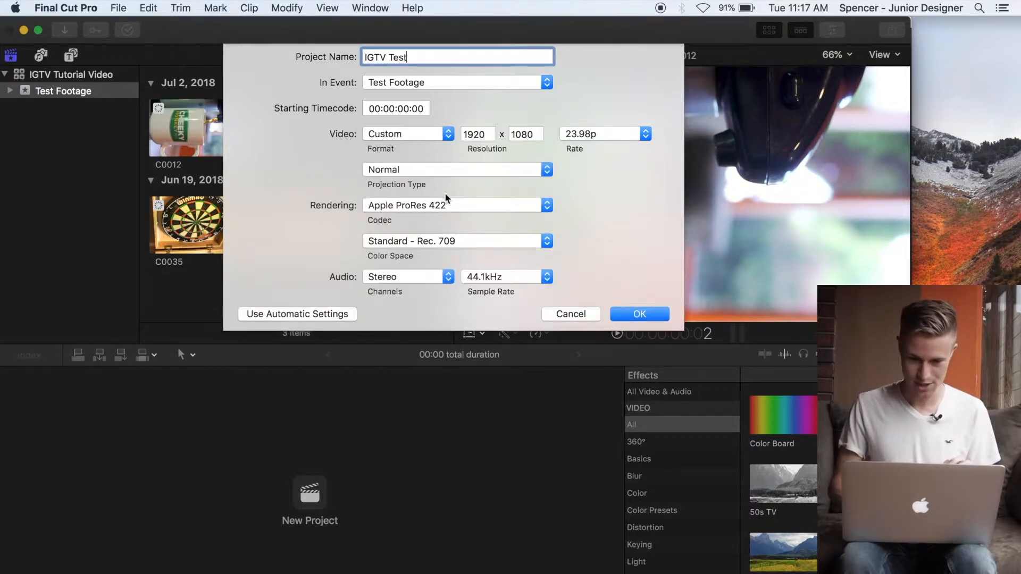
pyautogui.click(487, 134)
pyautogui.doubleClick(488, 134)
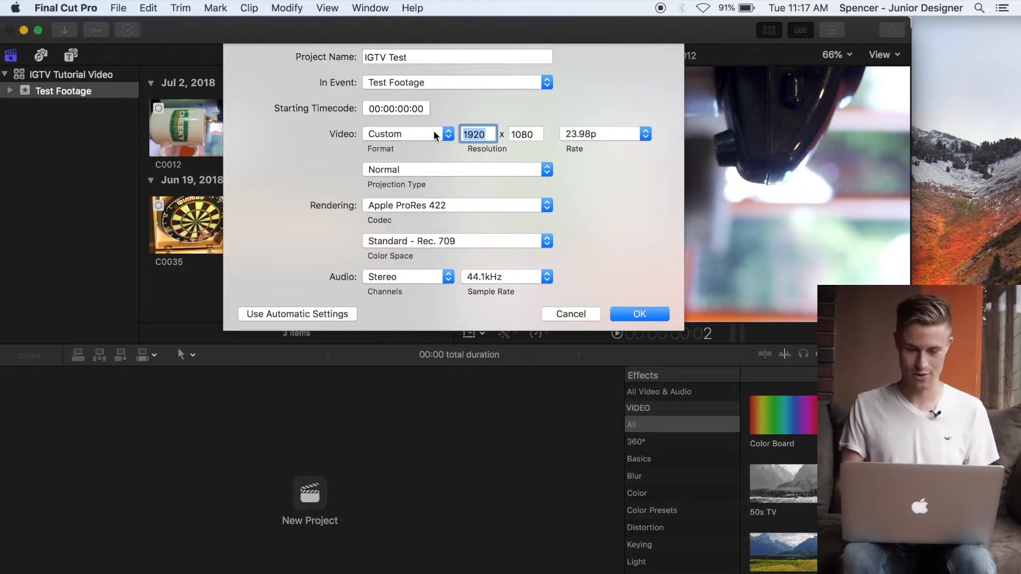
pyautogui.write('1080')
pyautogui.press('Tab')
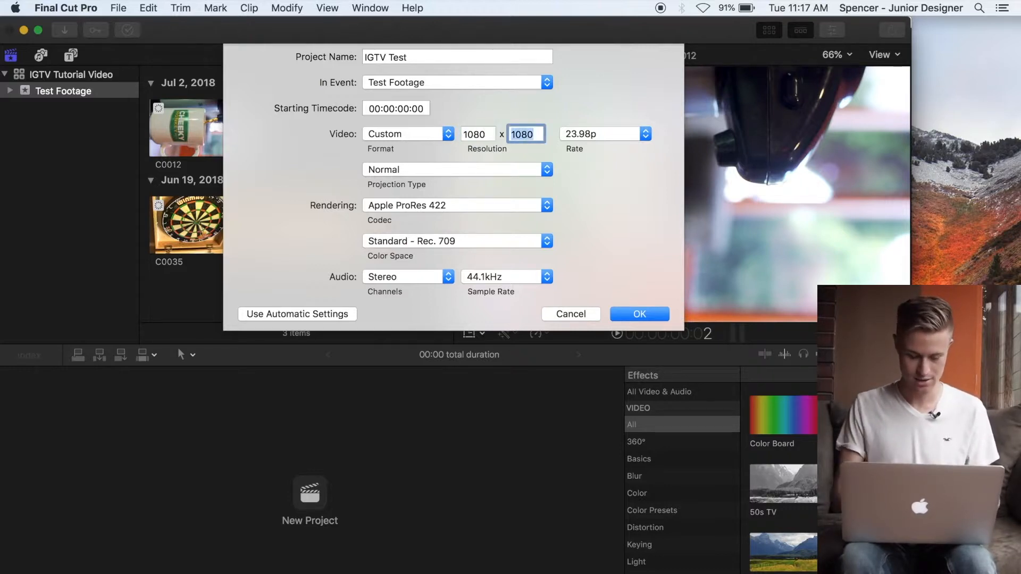
pyautogui.write('1920')
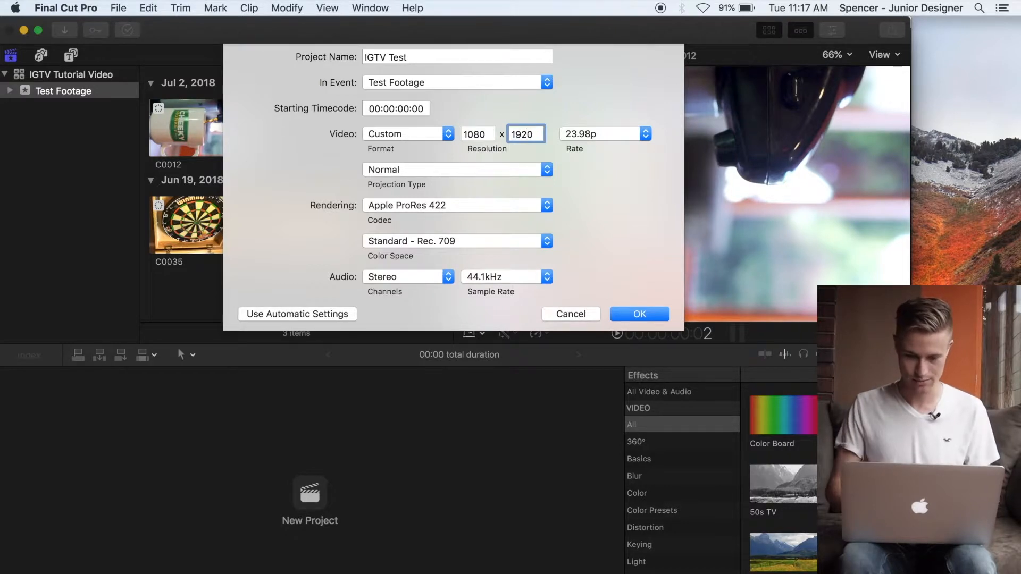
# Step: Keep the project's frame rate at 23.98p and create the project
pyautogui.click(635, 131)
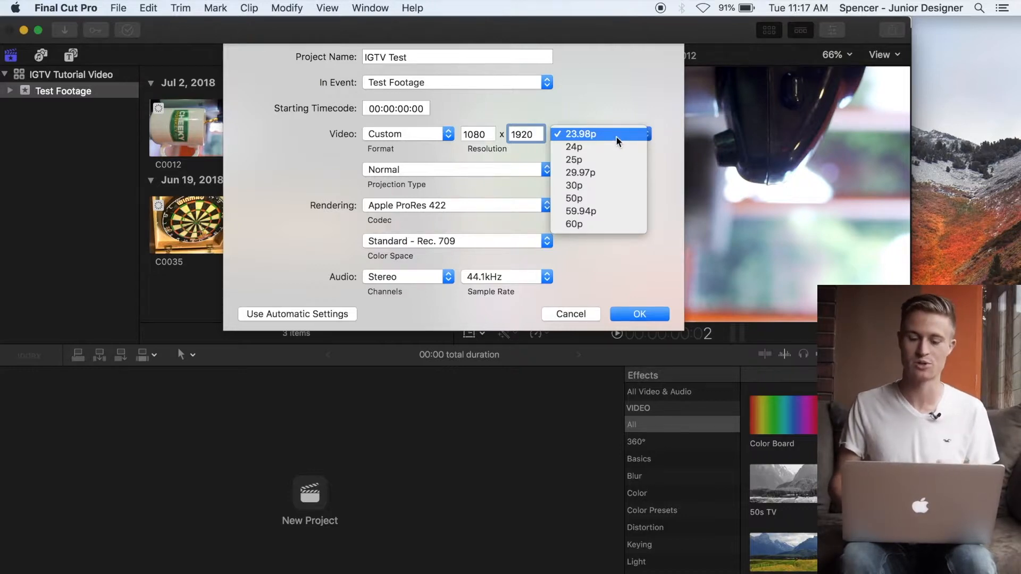
pyautogui.click(617, 137)
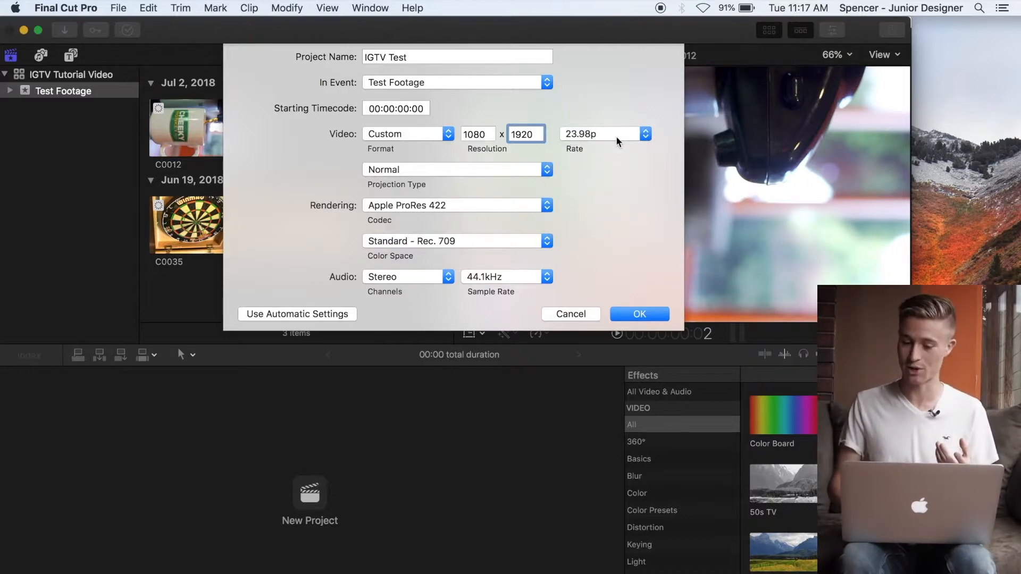
pyautogui.click(639, 314)
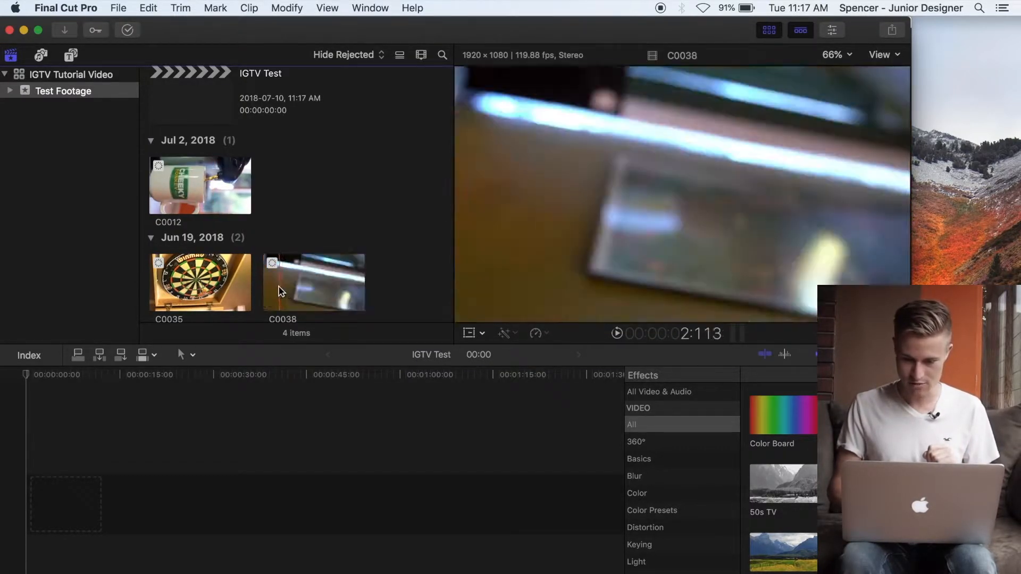
# Step: Add the three clips C0012, C0035 and C0038 to the empty project timeline
pyautogui.click(317, 283)
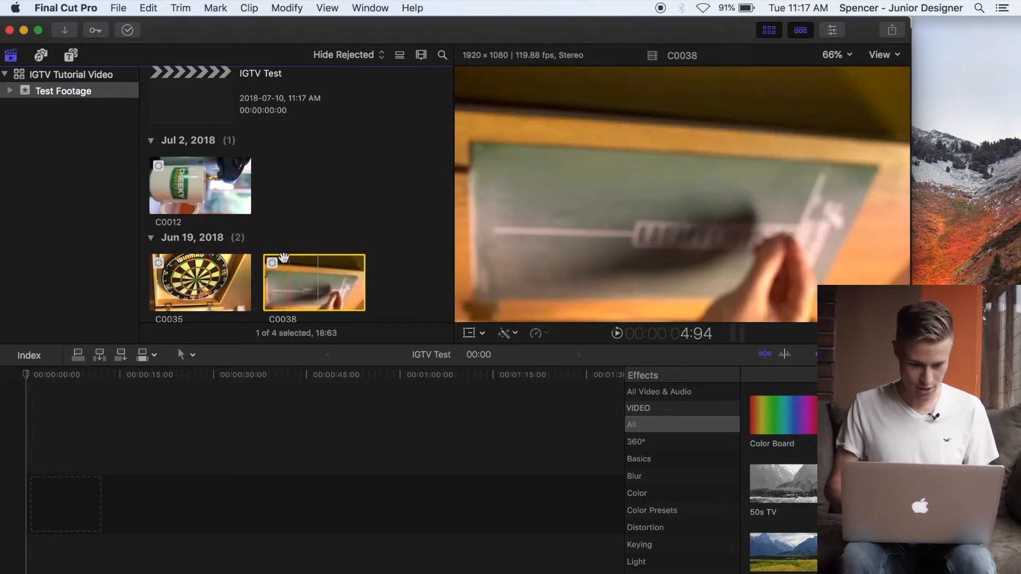
pyautogui.keyDown('shift'); pyautogui.click(220, 192); pyautogui.keyUp('shift')
pyautogui.moveTo(220, 193); pyautogui.dragTo(177, 510)
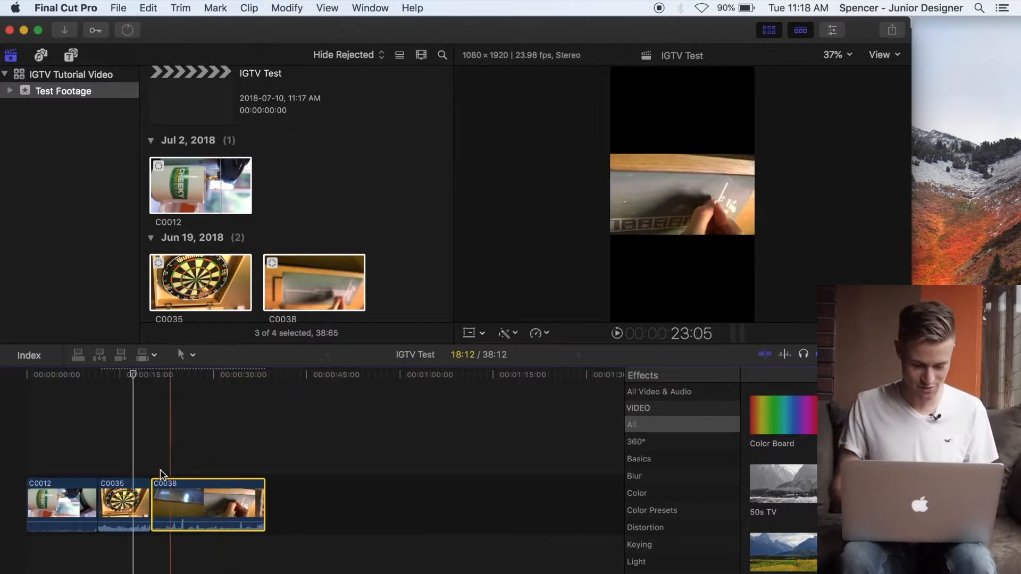
# Step: Scale all three timeline clips together to 180 %
pyautogui.keyDown('shift'); pyautogui.click(60, 500); pyautogui.keyUp('shift')
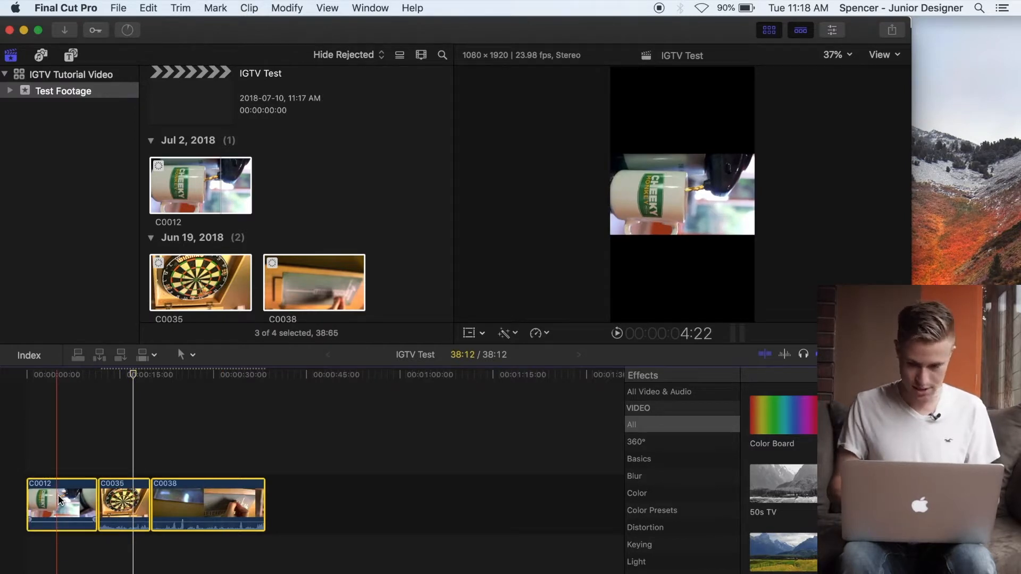
pyautogui.click(833, 31)
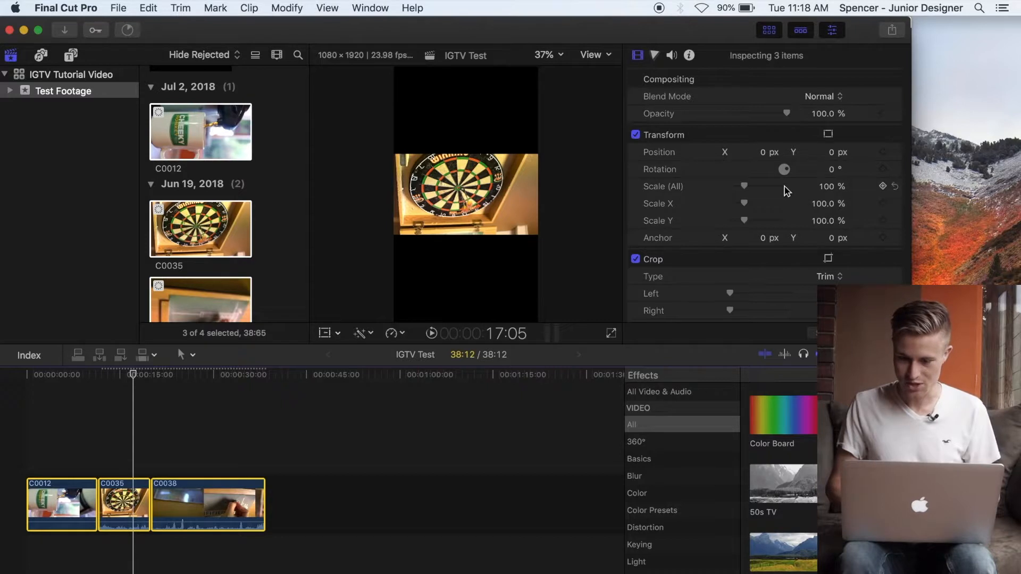
pyautogui.click(825, 187)
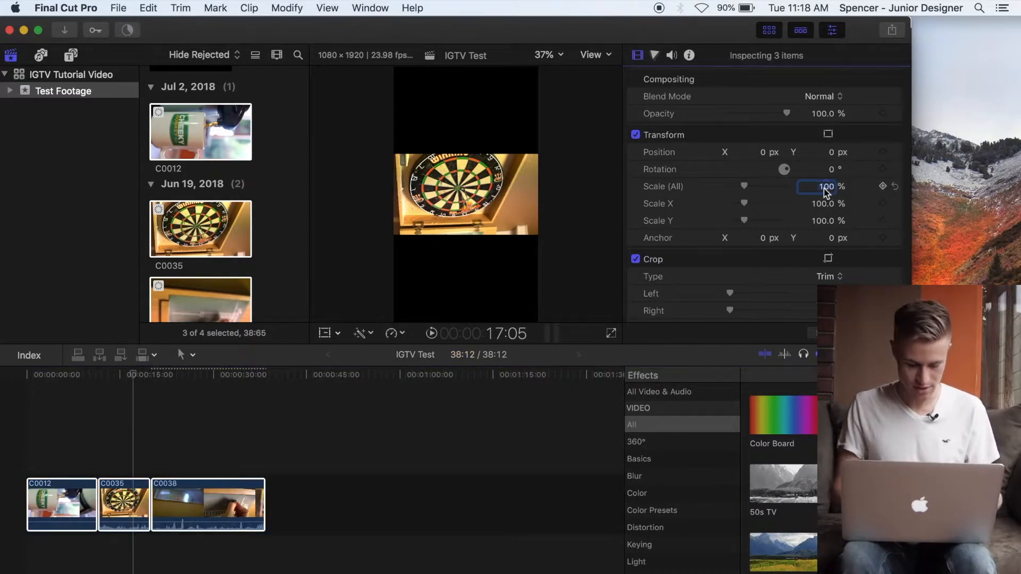
pyautogui.write('180')
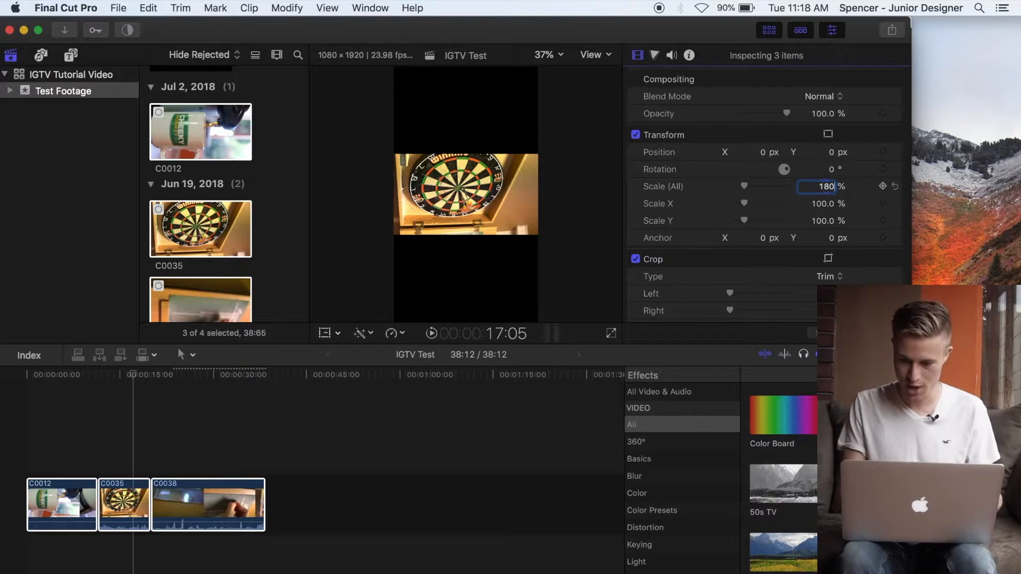
pyautogui.press('Return')
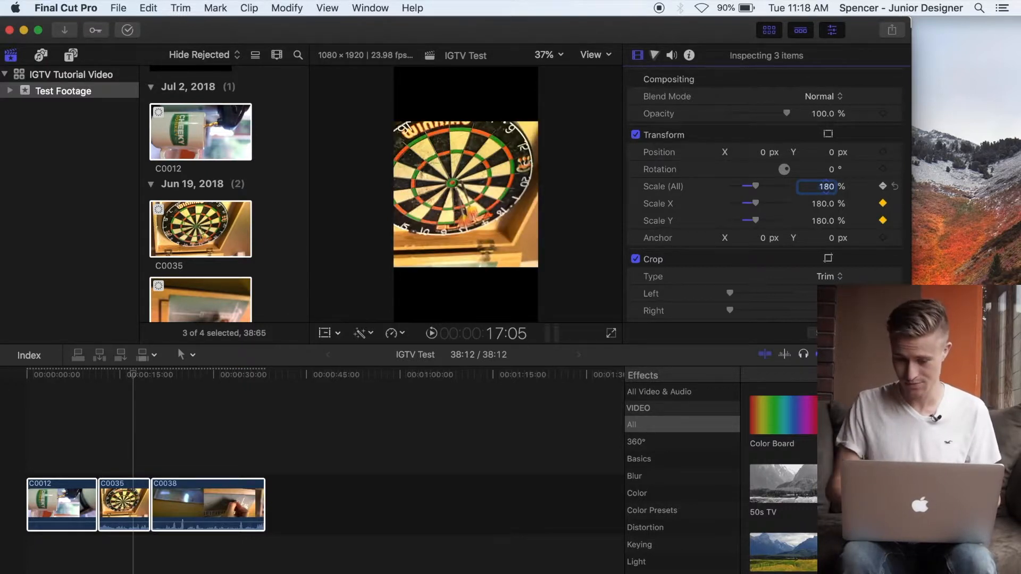
# Step: Rotate the three selected clips by 90°
pyautogui.click(830, 169)
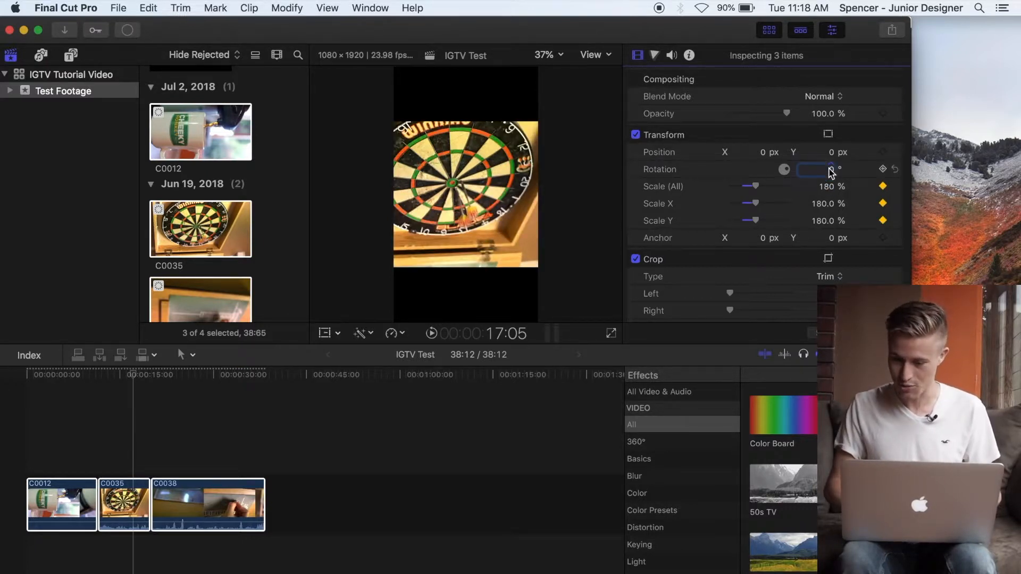
pyautogui.write('90')
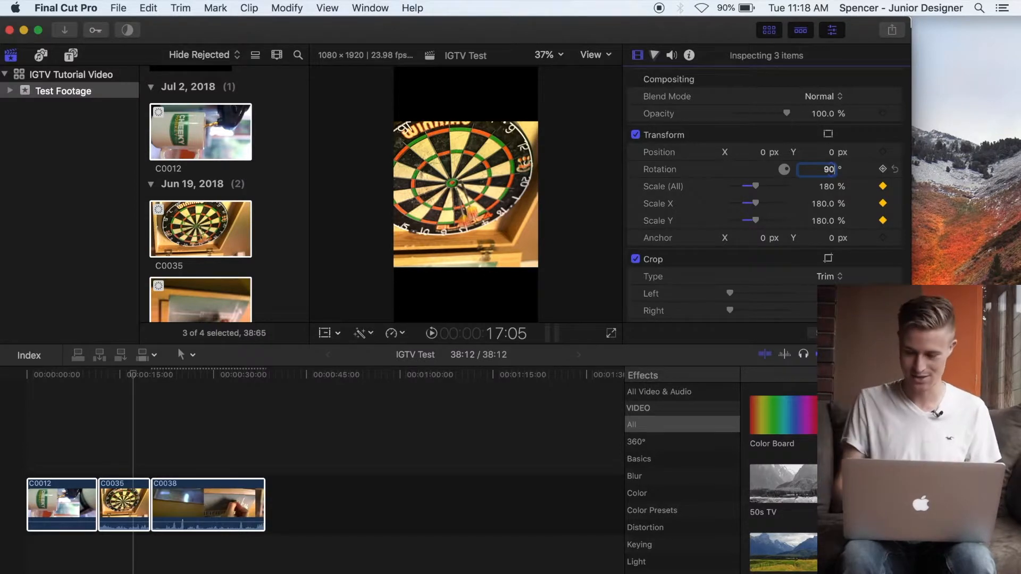
pyautogui.press('Return')
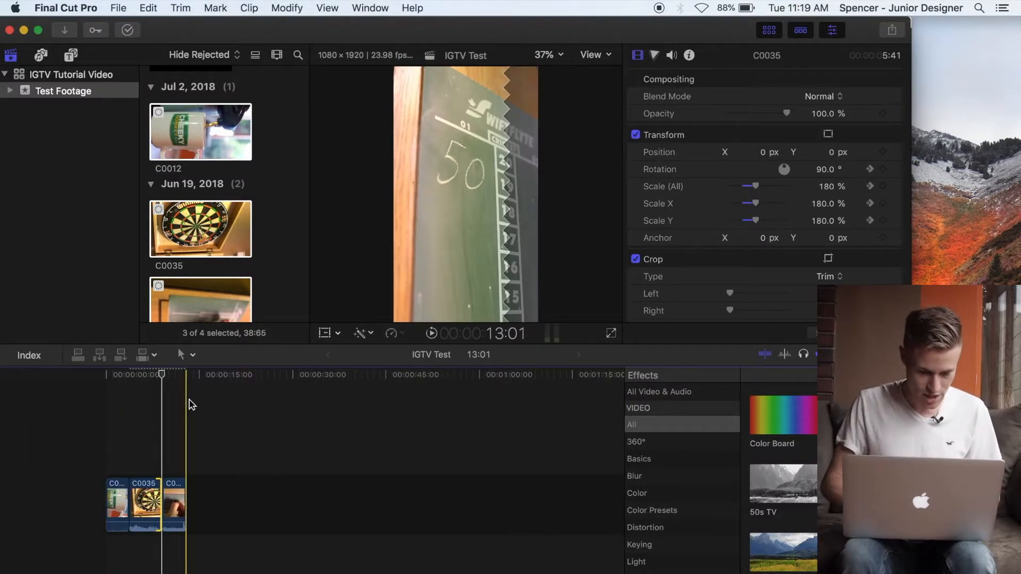
# Step: Move the playhead to the end of the last clip and start sharing the project as Apple Devices 1080p
pyautogui.click(190, 381)
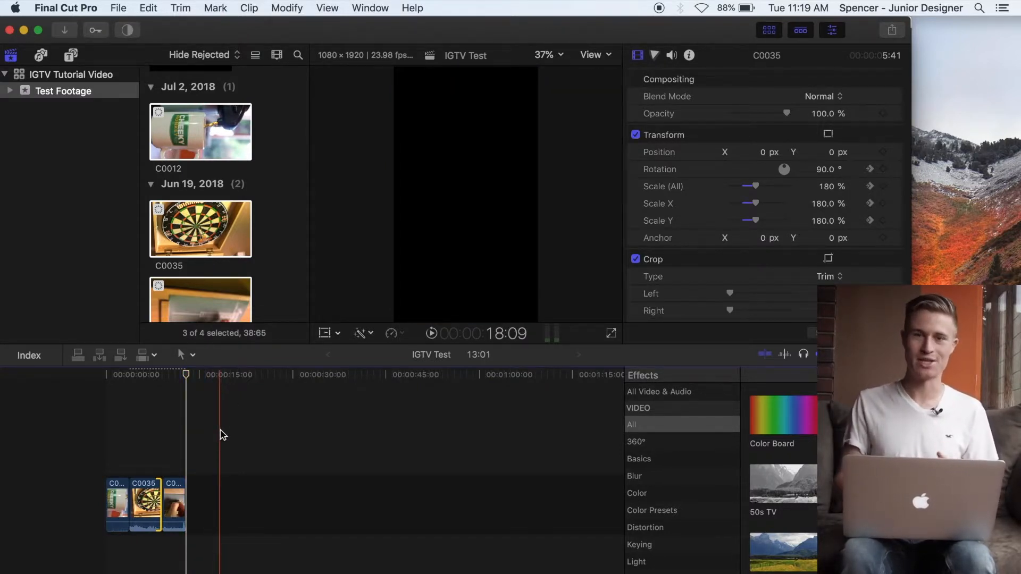
pyautogui.click(118, 7)
pyautogui.moveTo(171, 152)
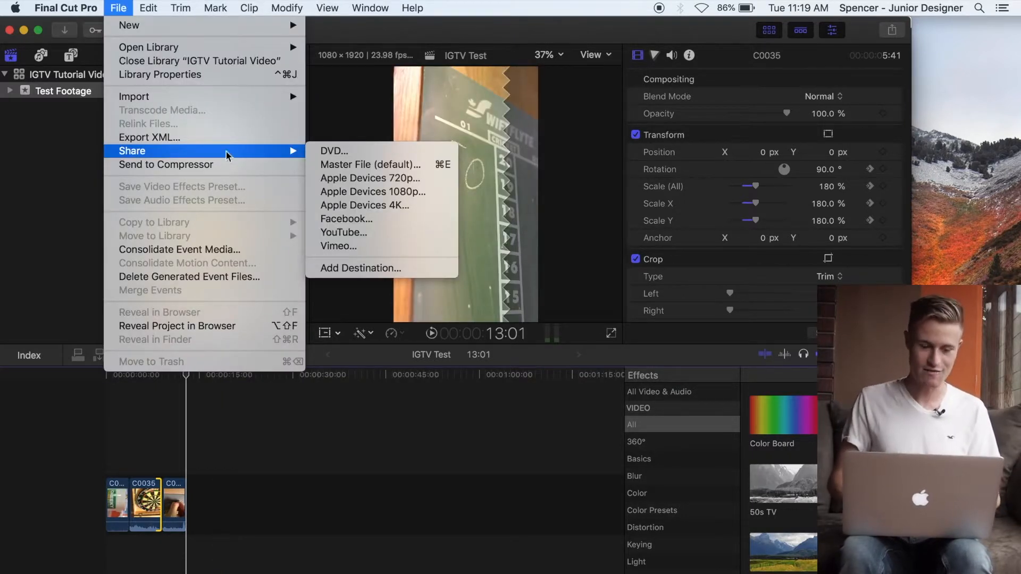
pyautogui.click(387, 197)
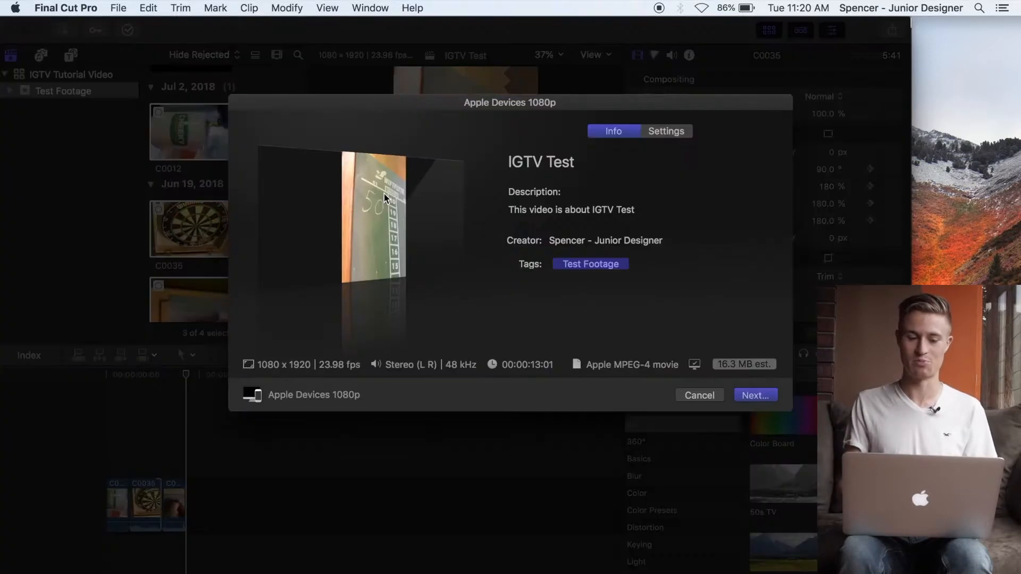
# Step: Set the export's video codec to H.264 Better Quality and keep the resolution at 1080 x 1920
pyautogui.click(667, 131)
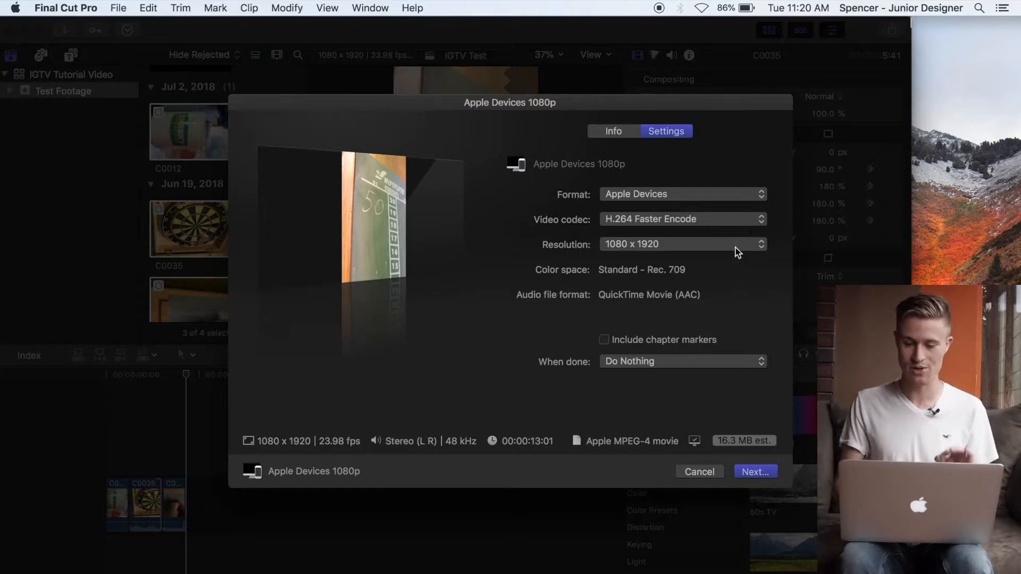
pyautogui.click(704, 224)
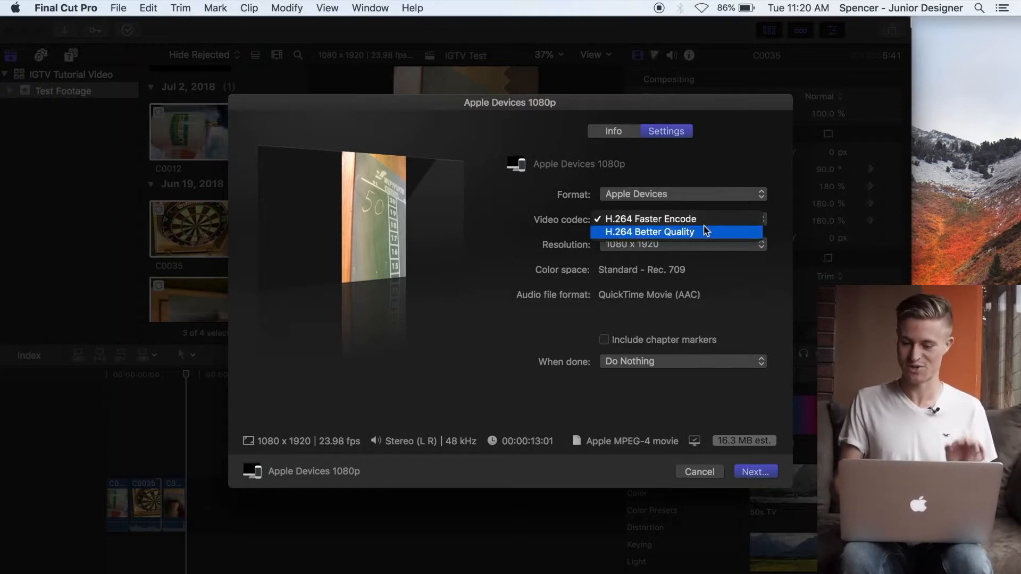
pyautogui.click(660, 234)
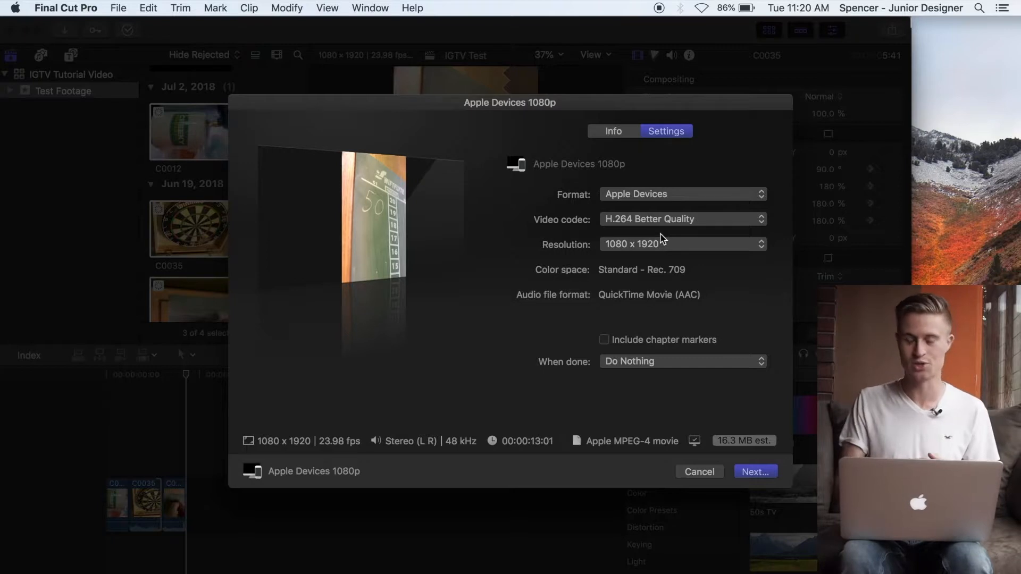
pyautogui.click(657, 246)
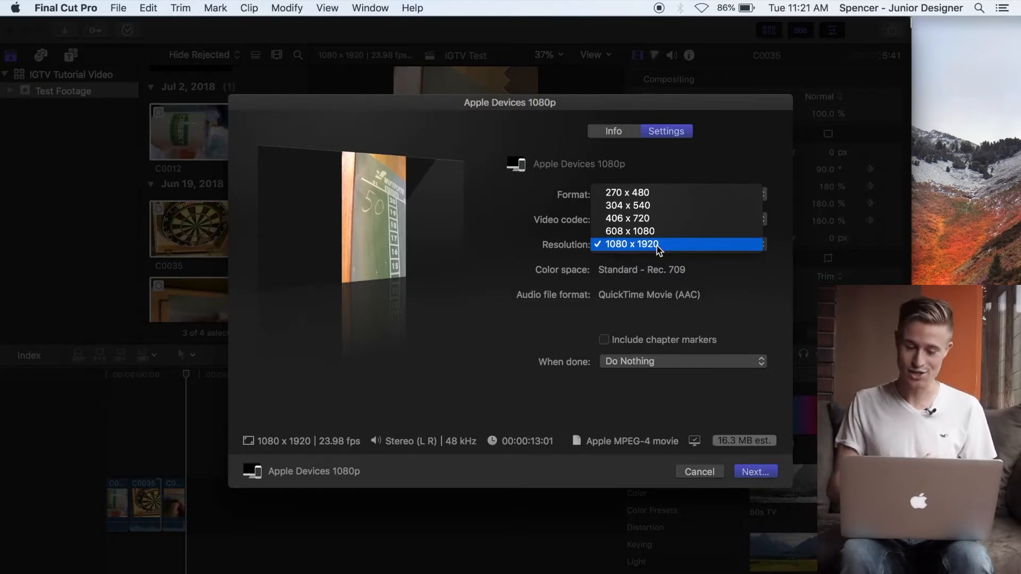
pyautogui.click(659, 246)
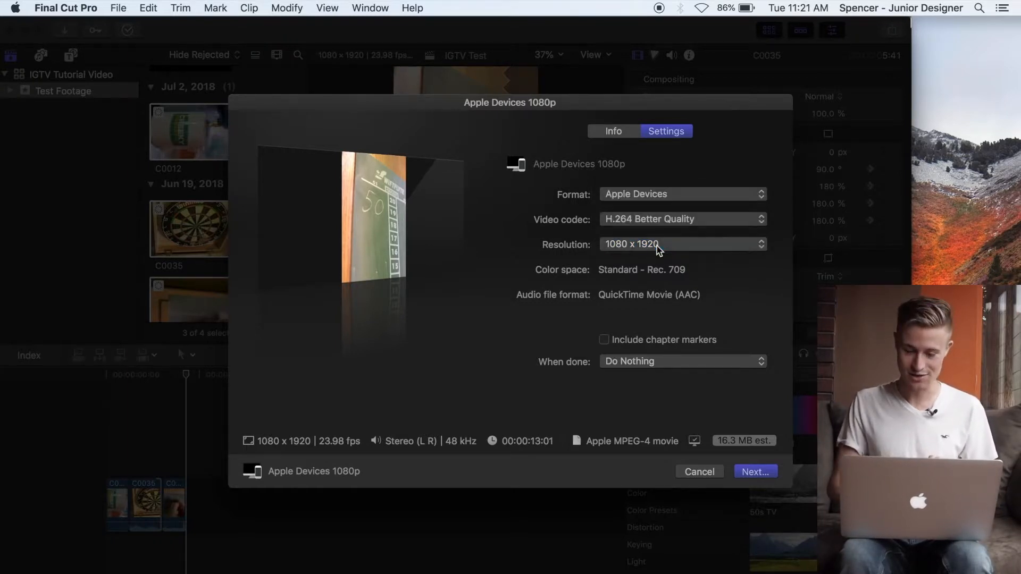
# Step: Try the Computer export format, compare it with Apple Devices, and try Web Hosting
pyautogui.click(655, 200)
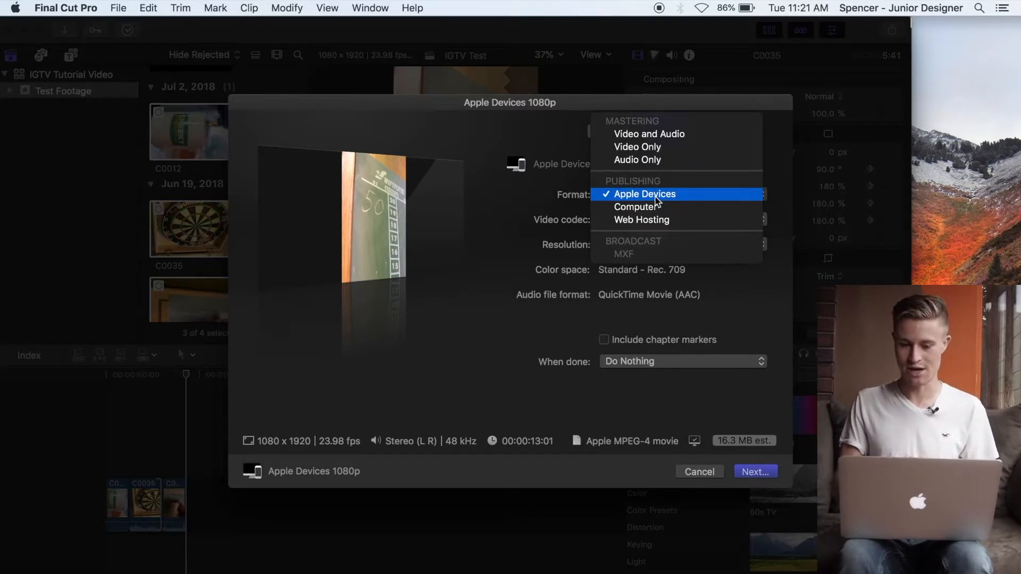
pyautogui.click(643, 207)
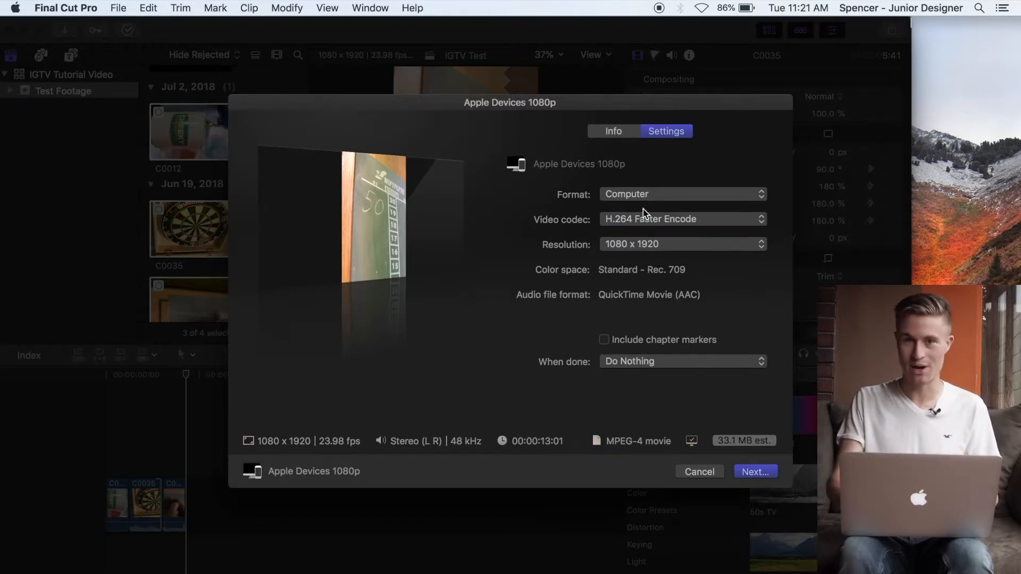
pyautogui.click(644, 195)
pyautogui.click(657, 183)
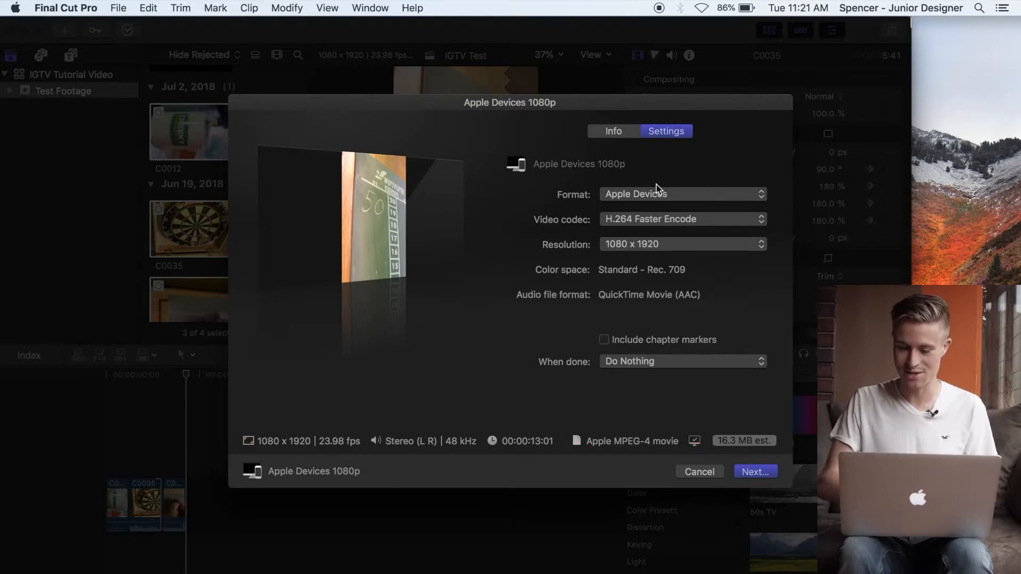
pyautogui.click(657, 185)
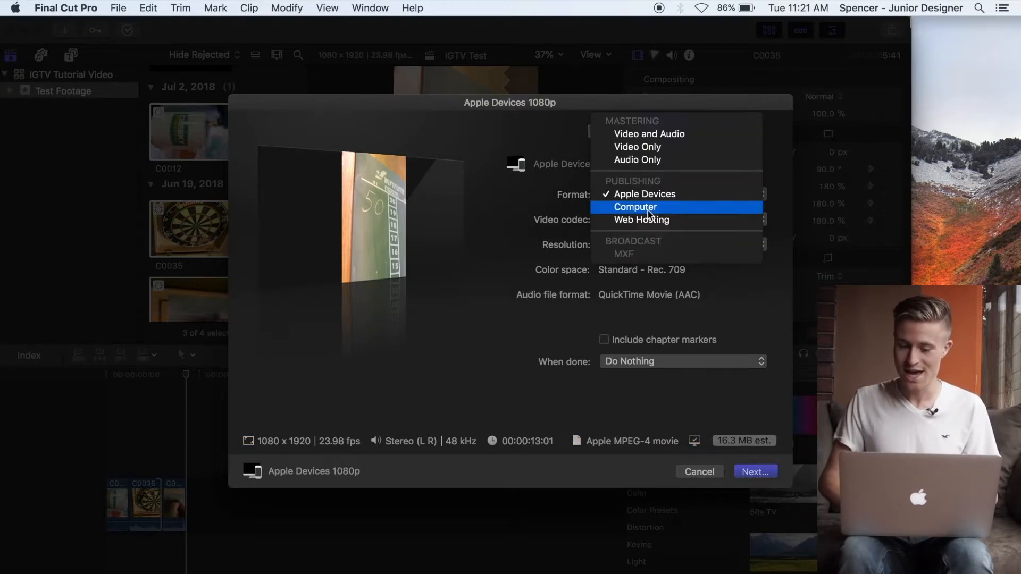
pyautogui.click(648, 210)
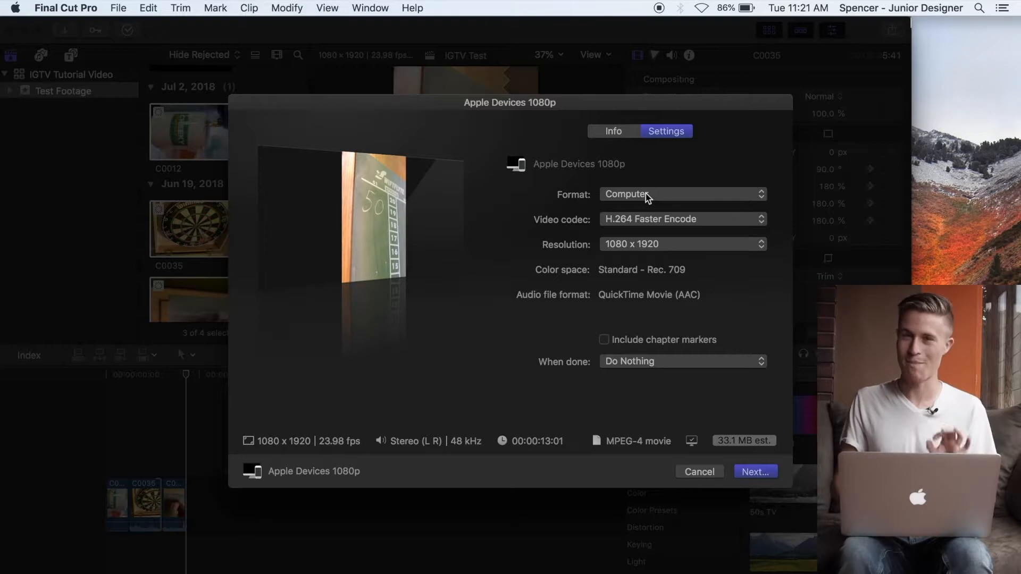
pyautogui.click(648, 197)
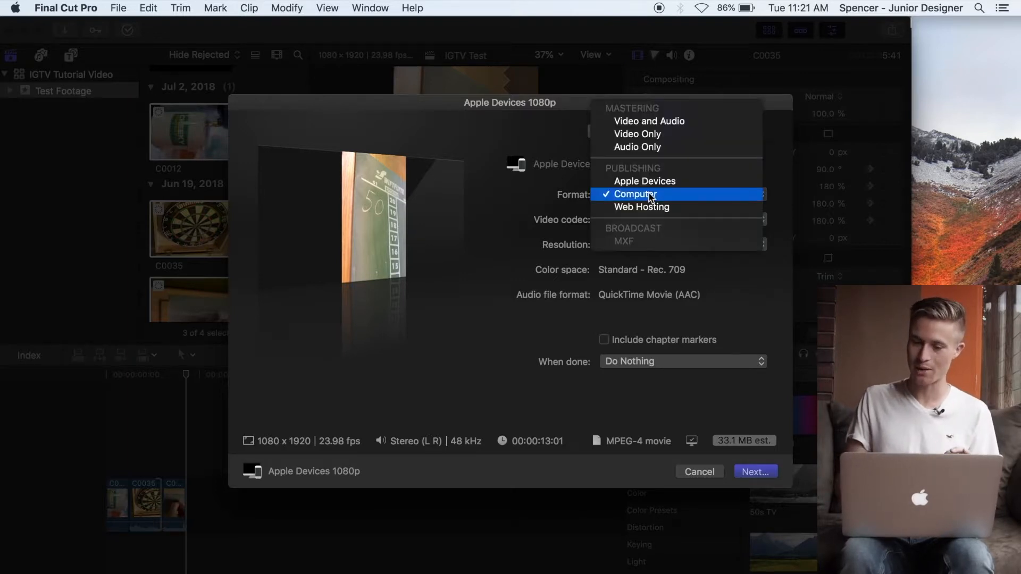
pyautogui.click(630, 208)
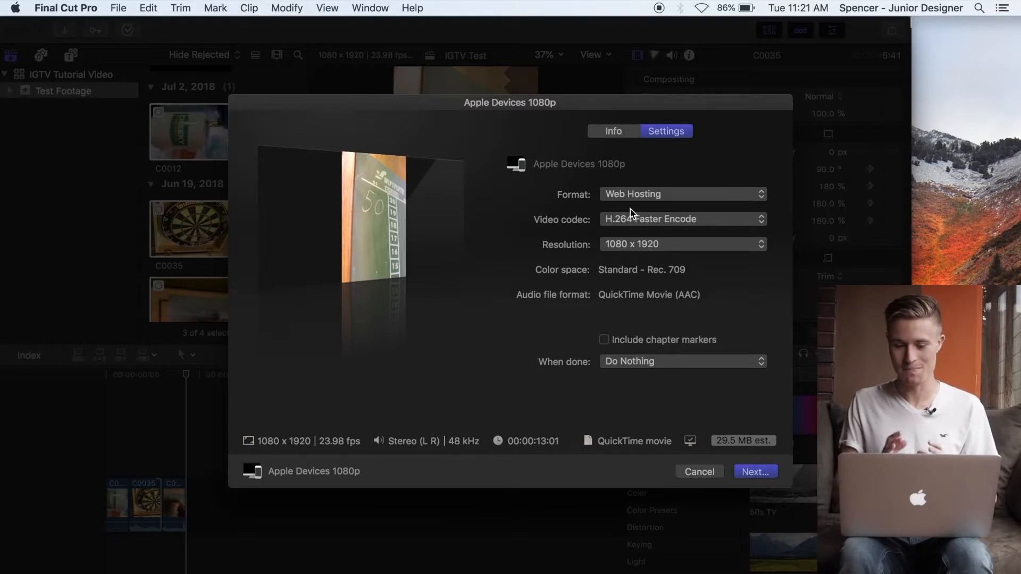
# Step: Set the export format back to Apple Devices and proceed to choosing where to save the file
pyautogui.click(640, 195)
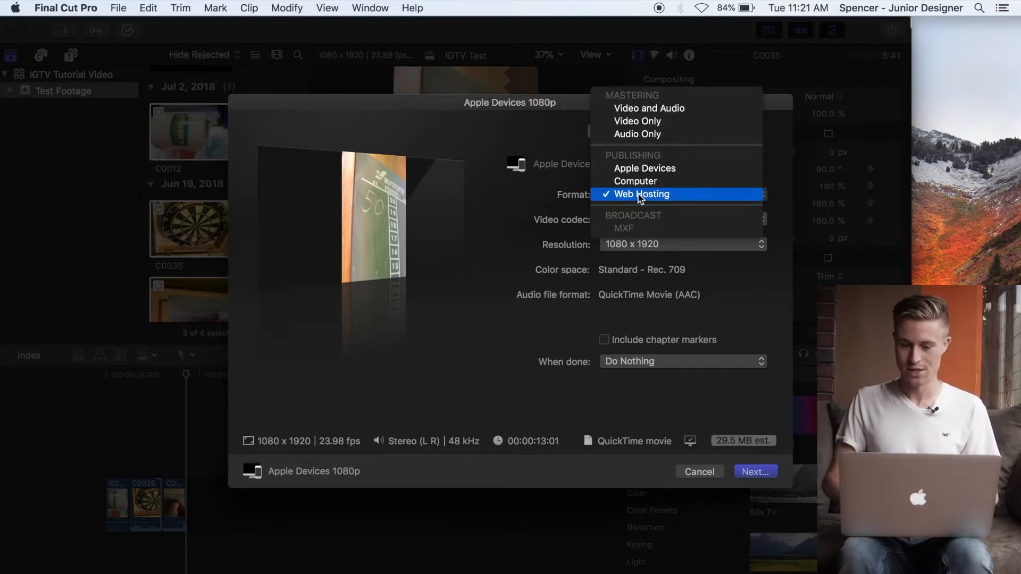
pyautogui.click(661, 168)
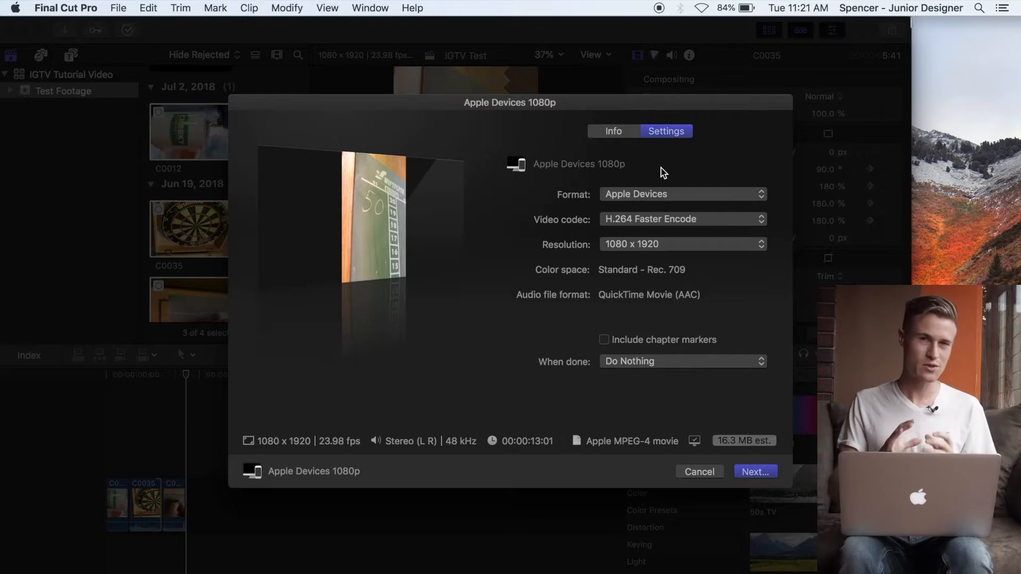
pyautogui.click(755, 472)
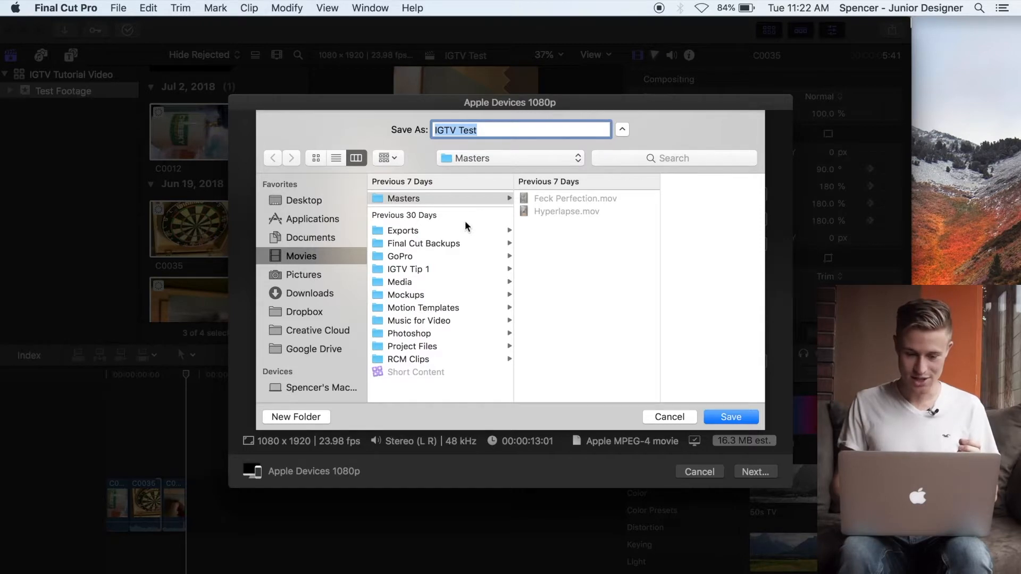
# Step: Save the export as IGTV Test in the Exports folder inside Movies
pyautogui.click(452, 231)
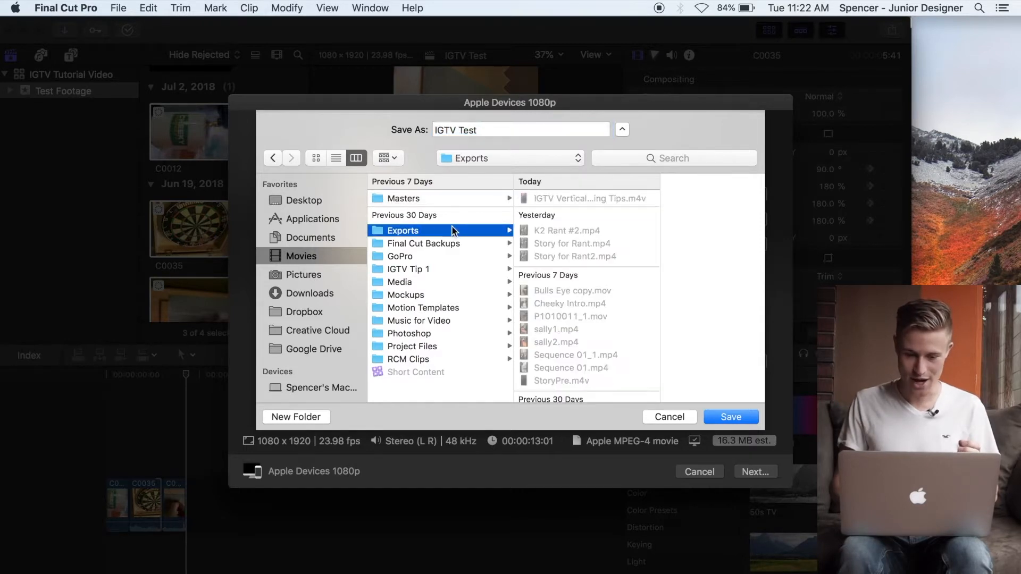
pyautogui.click(731, 417)
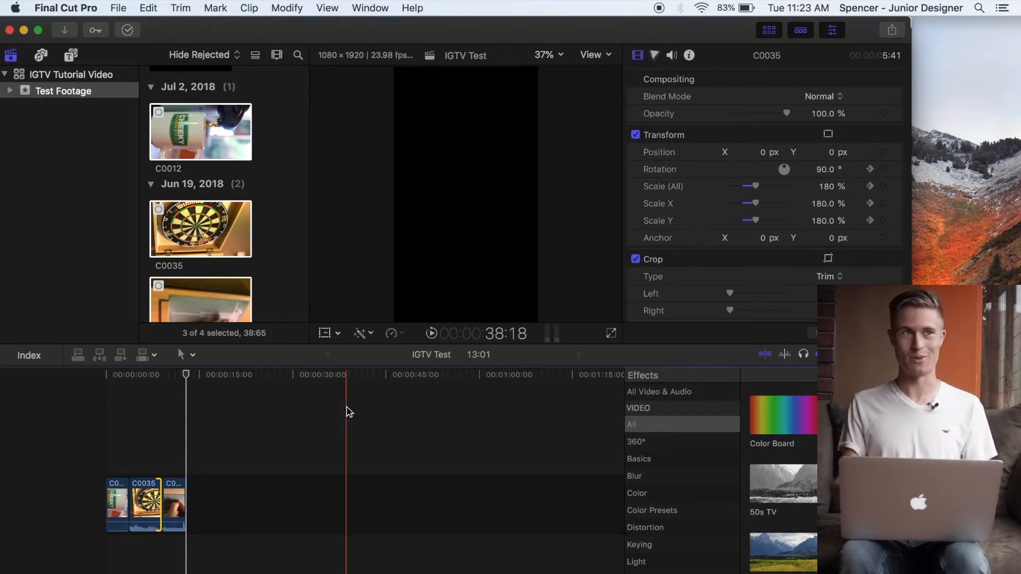
# Step: Switch to the IGTV Tutorial Video project in Premiere Pro and clear the selection of the imported clips
pyautogui.hotkey('ctrl', 'Up')
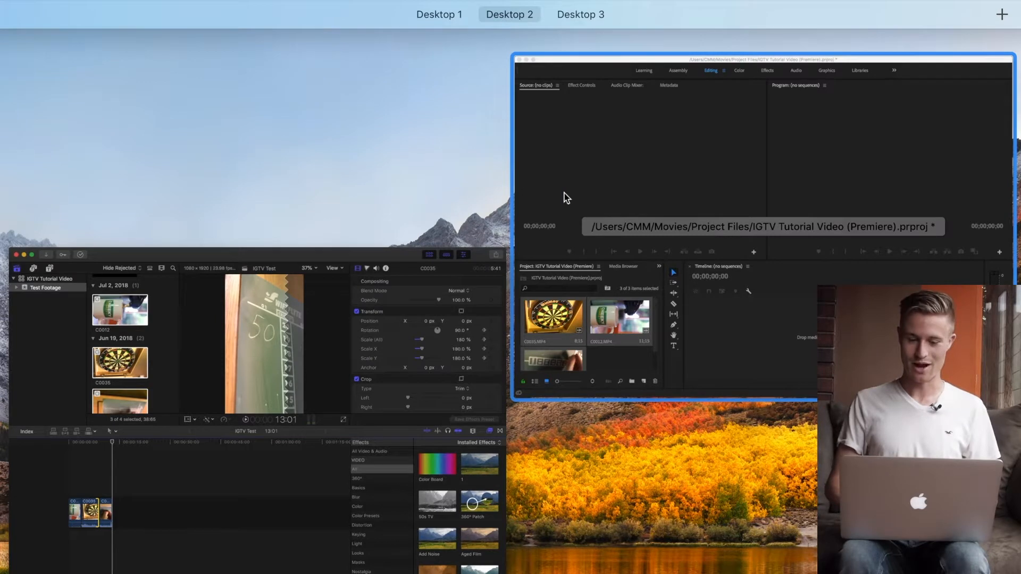
pyautogui.click(563, 194)
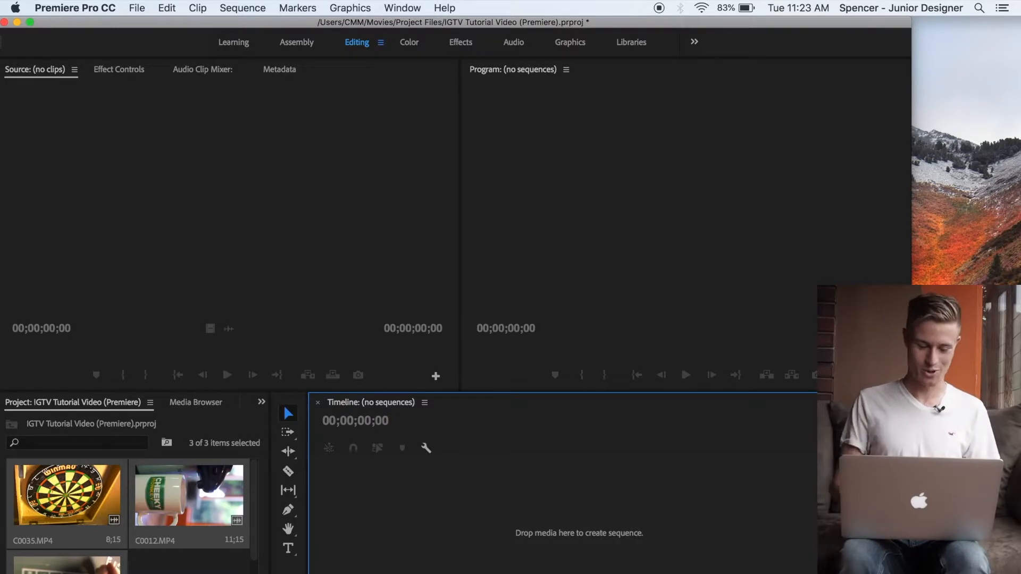
pyautogui.scroll(-3, 164, 572)
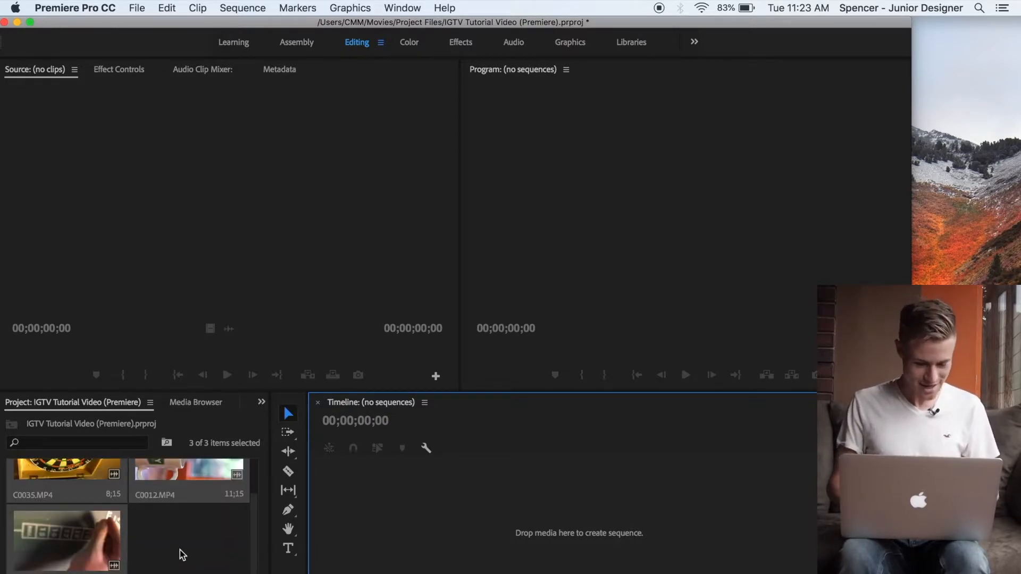
pyautogui.click(181, 553)
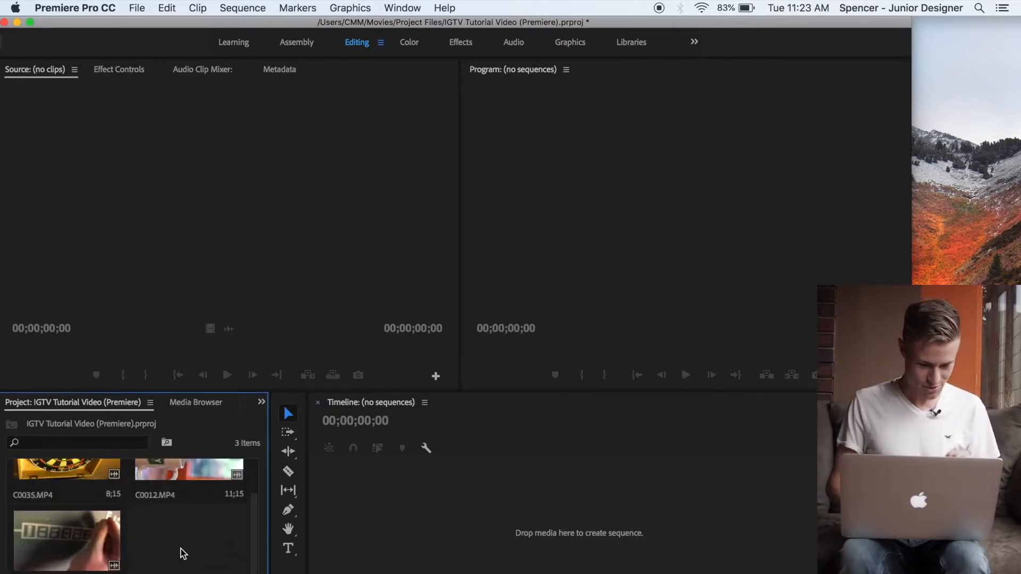
# Step: Create a new sequence named Sequence 01 from the DSLR 1080p24 preset
pyautogui.click(250, 6)
pyautogui.moveTo(137, 8)
pyautogui.moveTo(149, 26)
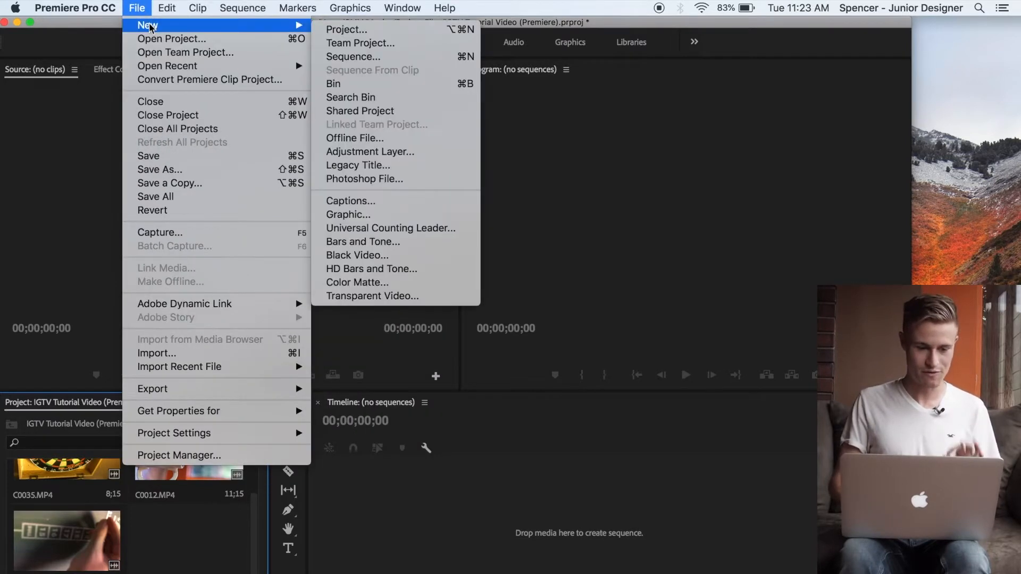
pyautogui.click(362, 59)
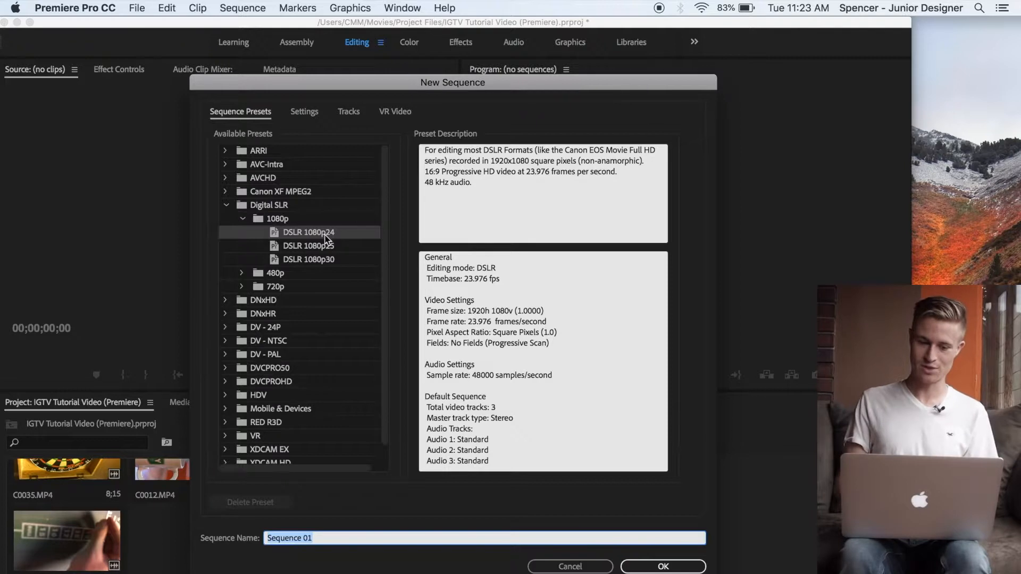
pyautogui.click(326, 234)
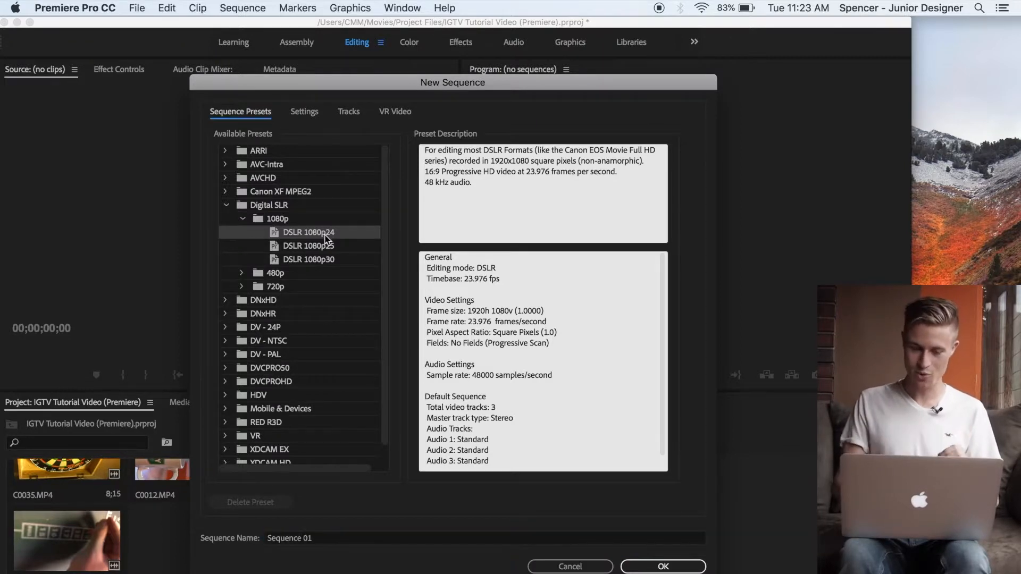
pyautogui.click(665, 566)
pyautogui.press('super+s')
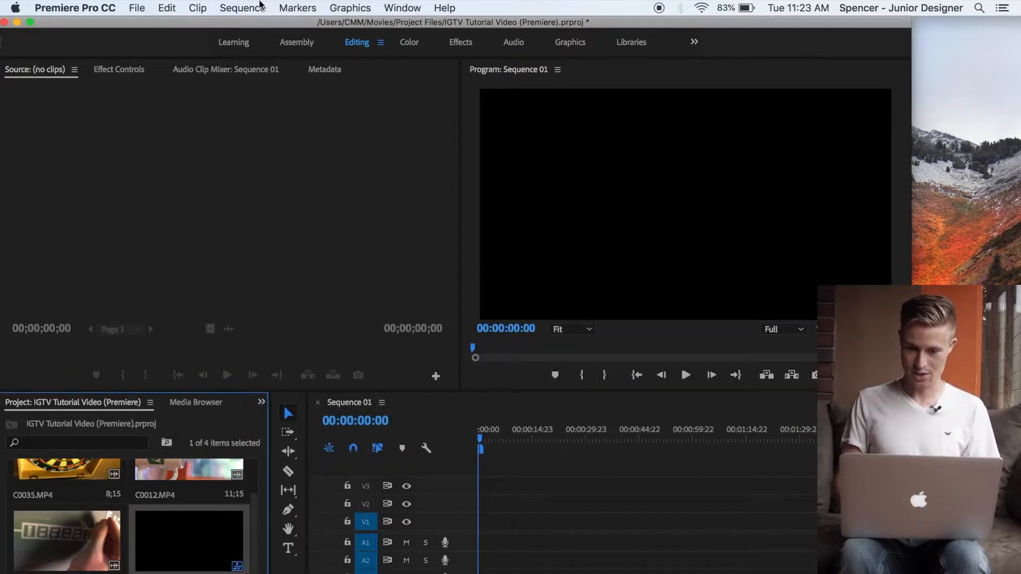
# Step: Set the sequence's frame size to 1080 horizontal by 1920 vertical and apply the sequence settings
pyautogui.click(246, 8)
pyautogui.click(259, 25)
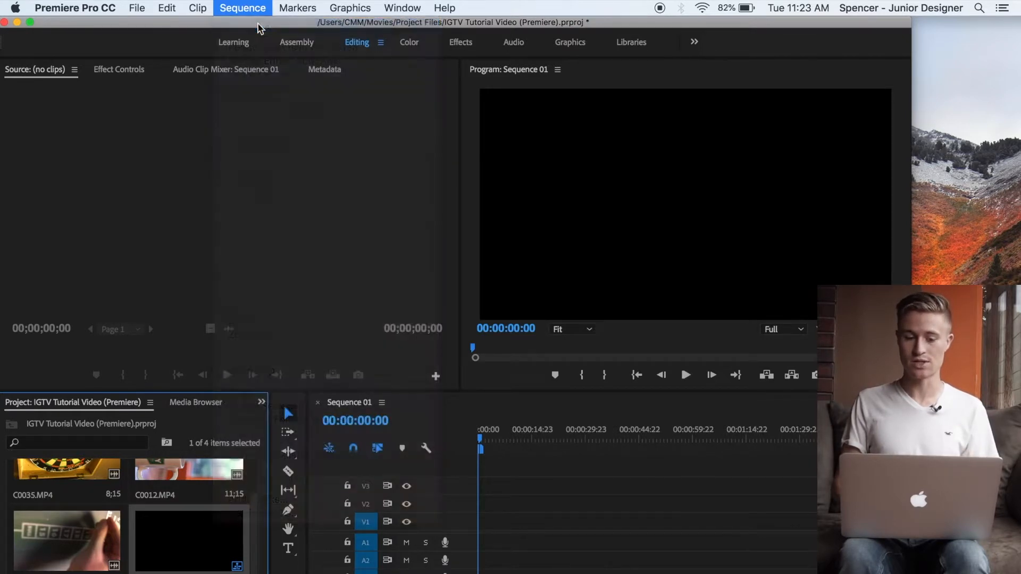
pyautogui.click(377, 165)
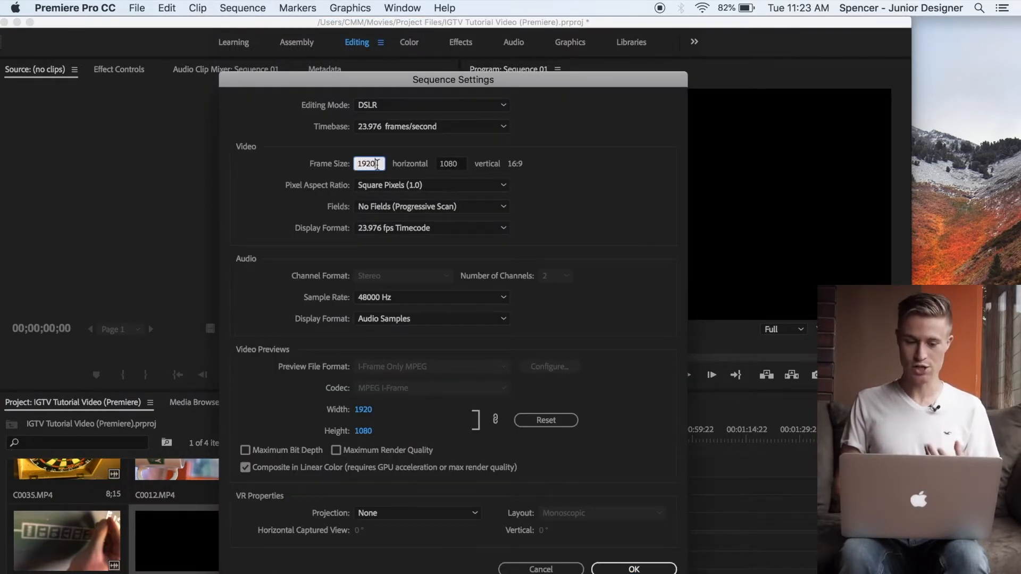
pyautogui.moveTo(377, 165); pyautogui.dragTo(308, 156)
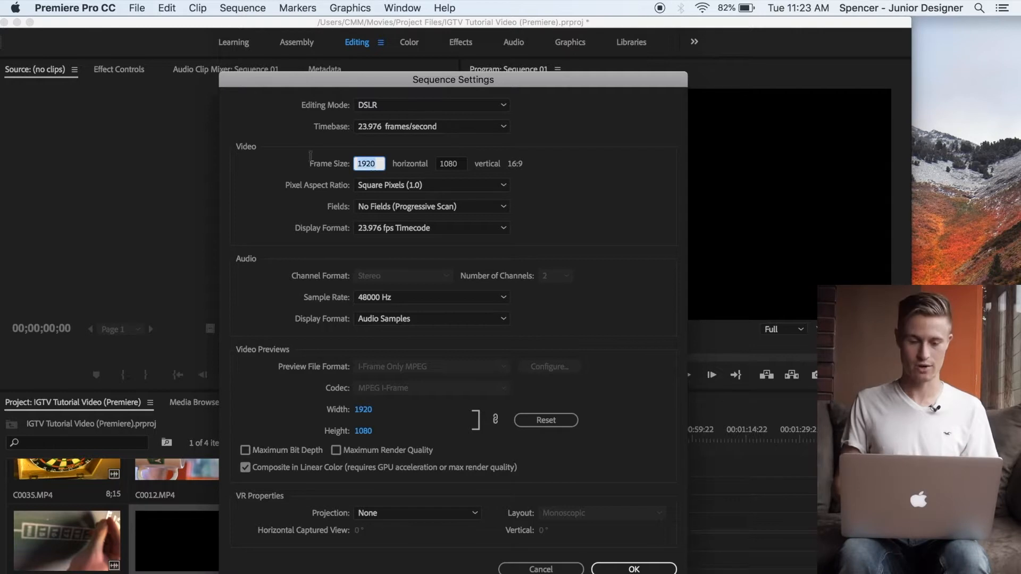
pyautogui.write('1080')
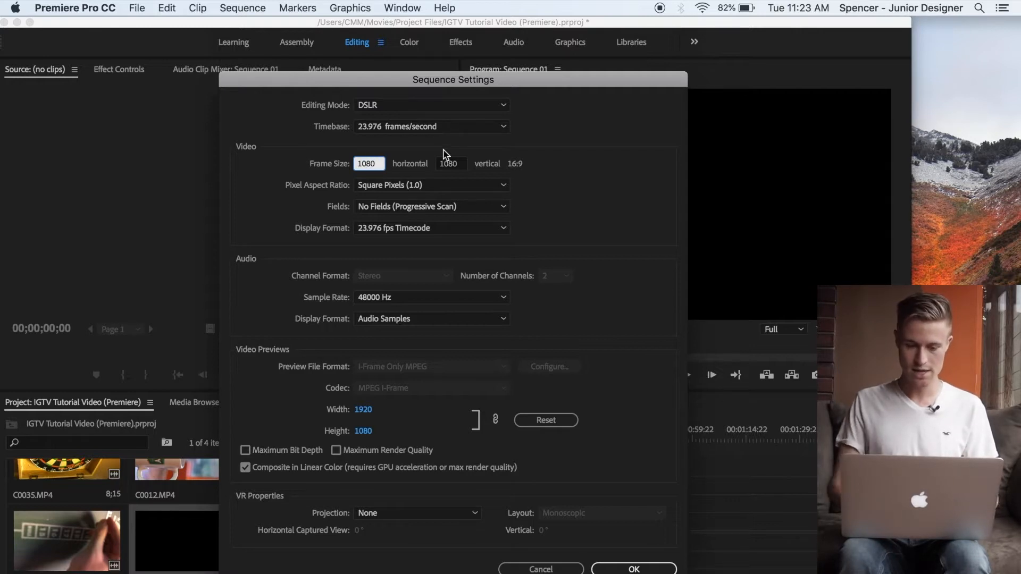
pyautogui.click(449, 165)
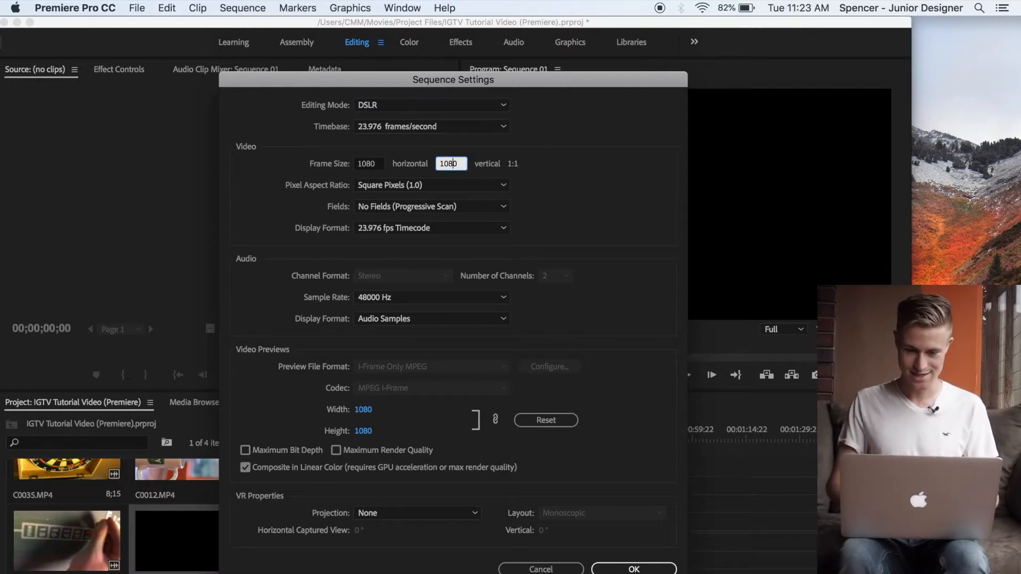
pyautogui.click(610, 187)
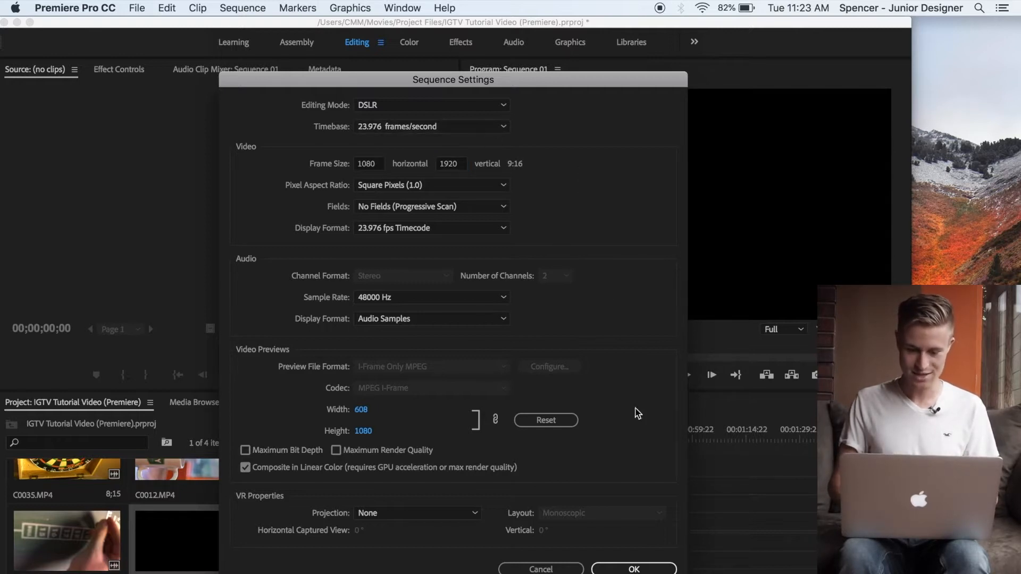
pyautogui.click(638, 568)
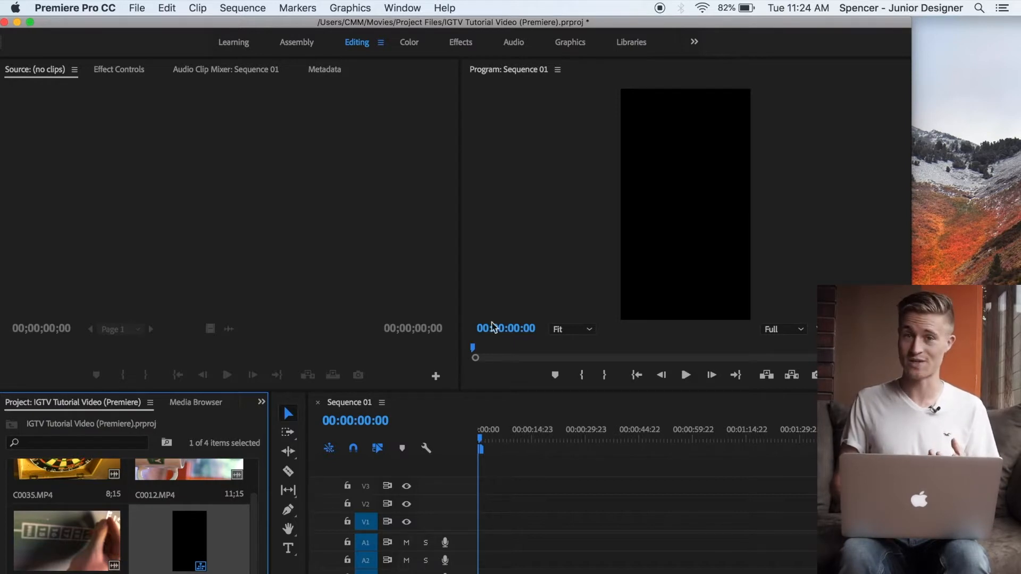
# Step: Select the three footage clips C0035, C0012 and C0038 and place them on the Sequence 01 timeline
pyautogui.scroll(2, 215, 546)
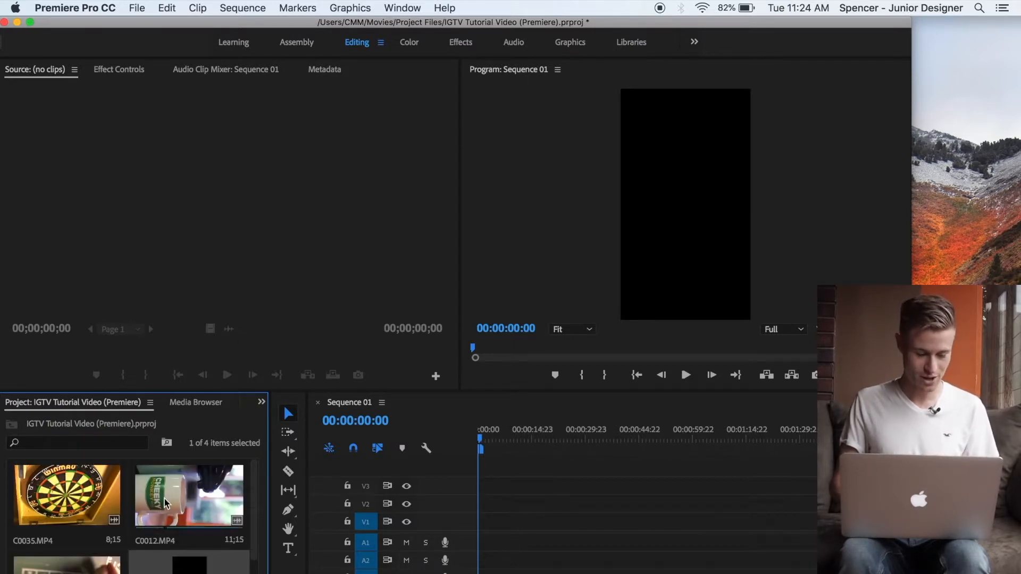
pyautogui.keyDown('shift'); pyautogui.click(85, 510); pyautogui.keyUp('shift')
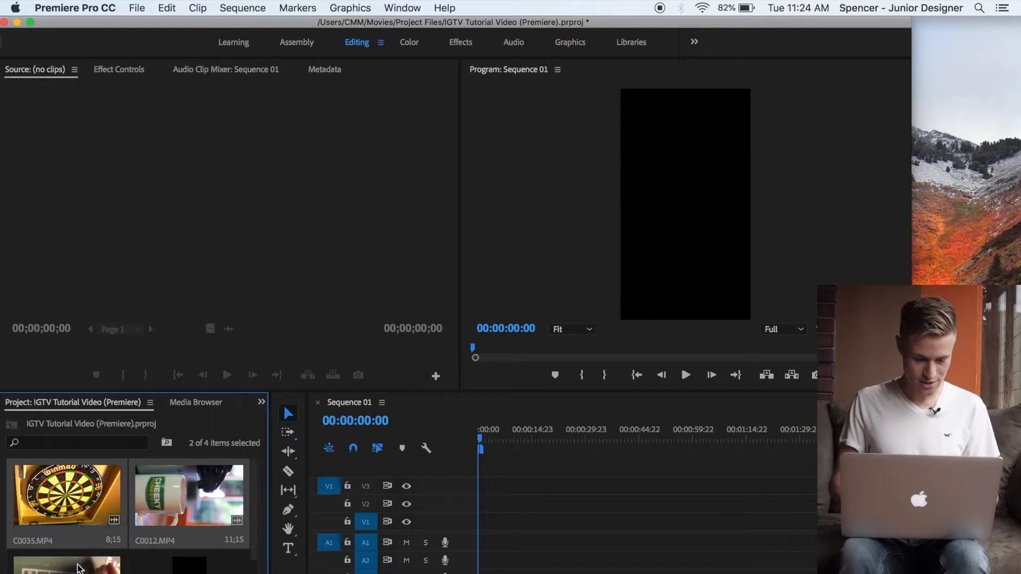
pyautogui.keyDown('shift'); pyautogui.click(79, 568); pyautogui.keyUp('shift')
pyautogui.keyDown('shift'); pyautogui.click(87, 507); pyautogui.keyUp('shift')
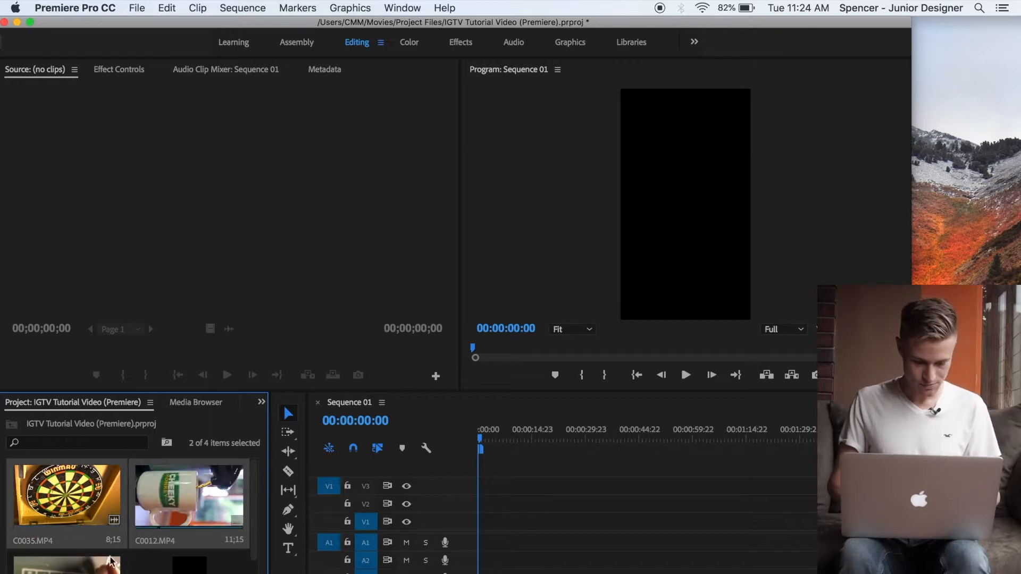
pyautogui.keyDown('shift'); pyautogui.click(98, 567); pyautogui.keyUp('shift')
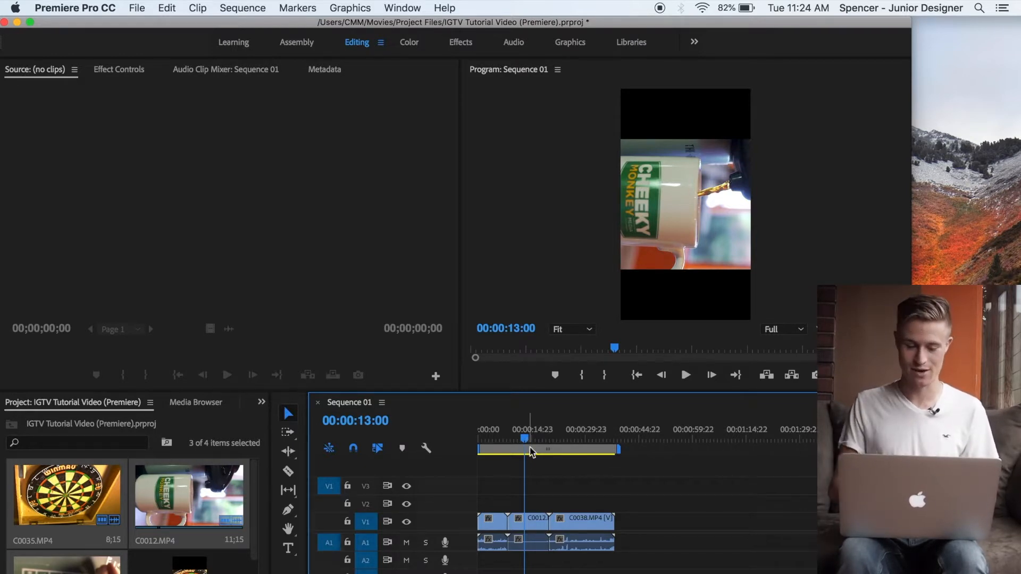
# Step: Try rotating the C0038 clip by 90° and check its orientation at several points on the timeline
pyautogui.click(571, 520)
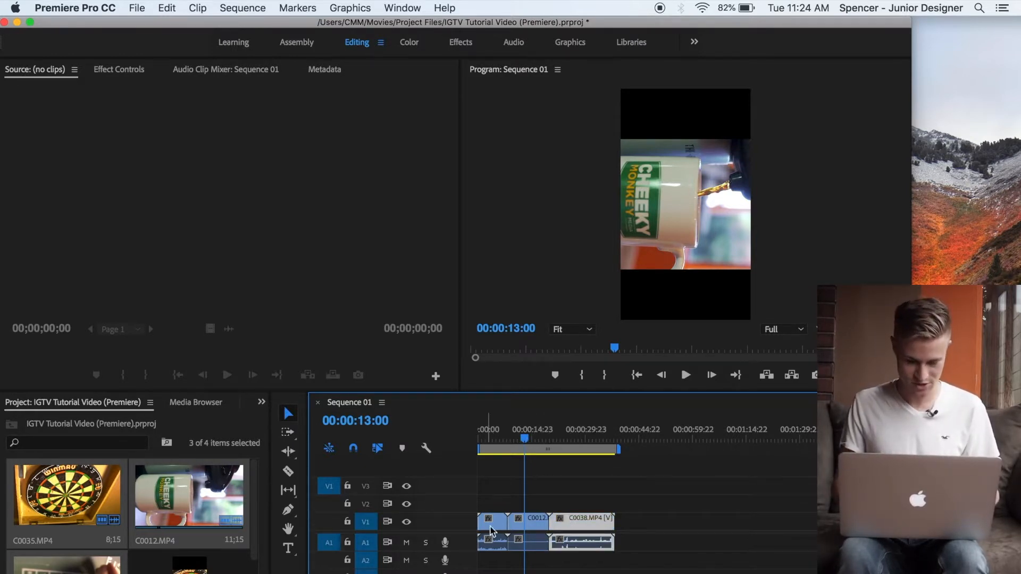
pyautogui.click(119, 69)
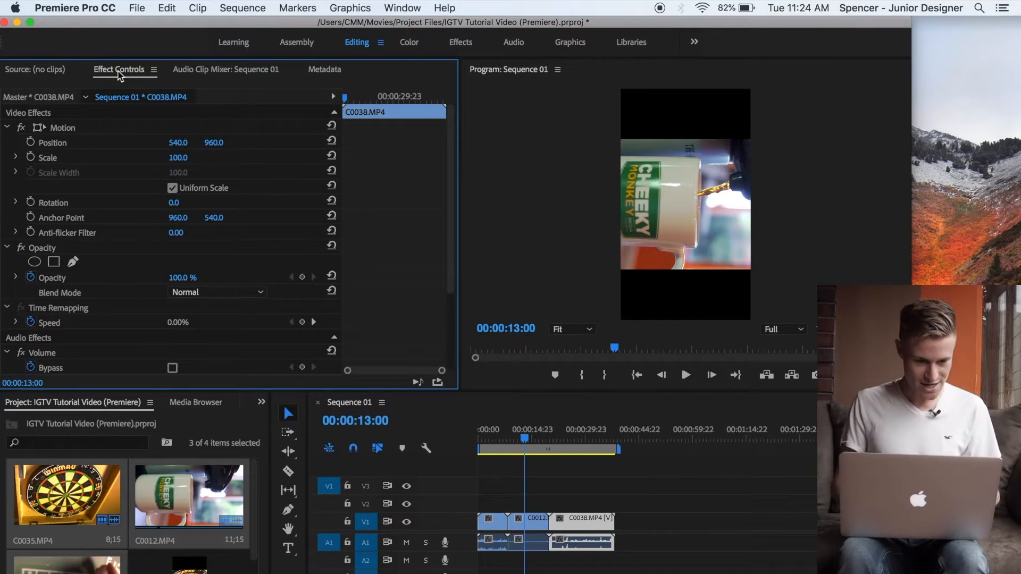
pyautogui.click(186, 158)
pyautogui.click(174, 202)
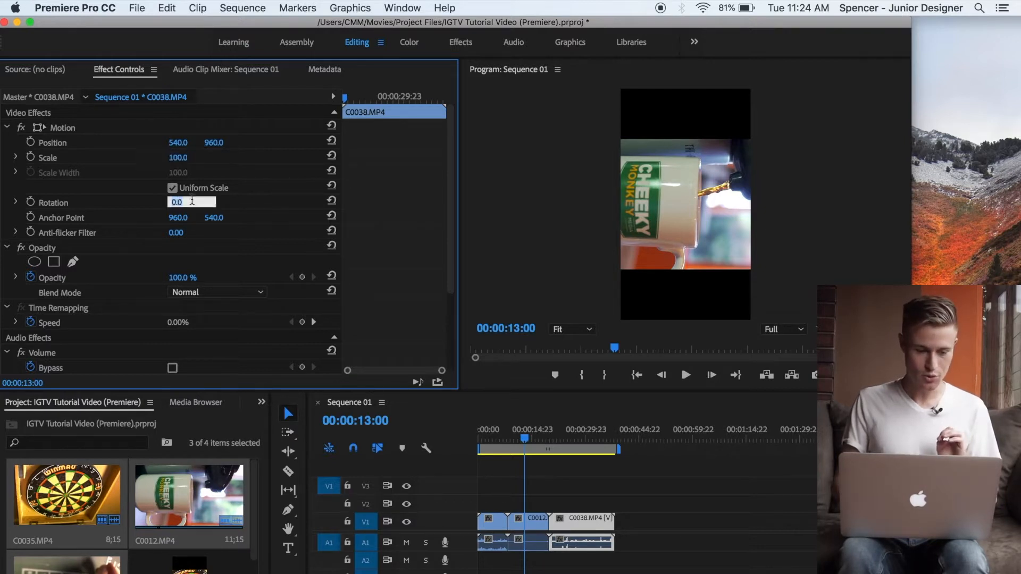
pyautogui.write('90')
pyautogui.press('Return')
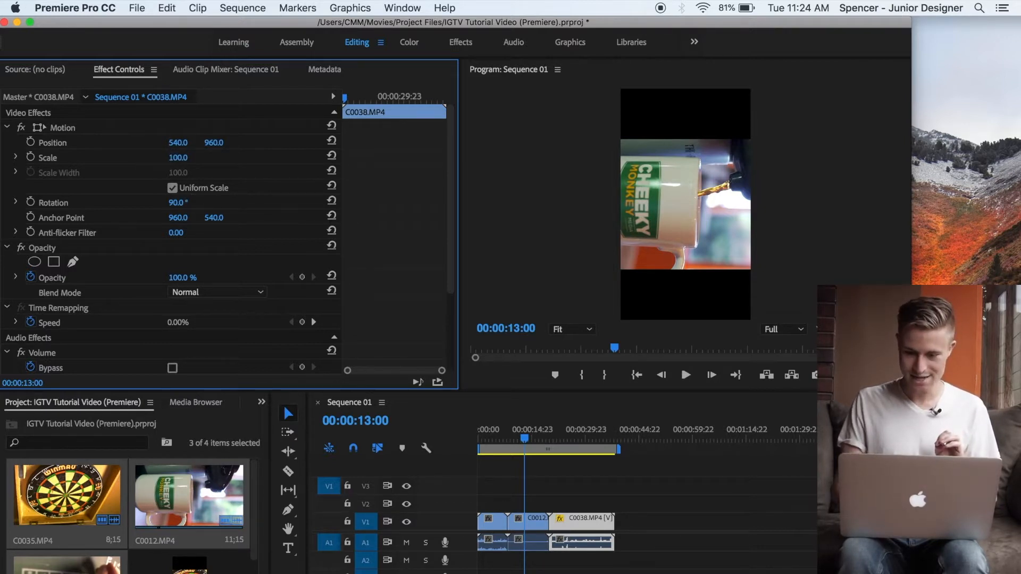
pyautogui.click(582, 437)
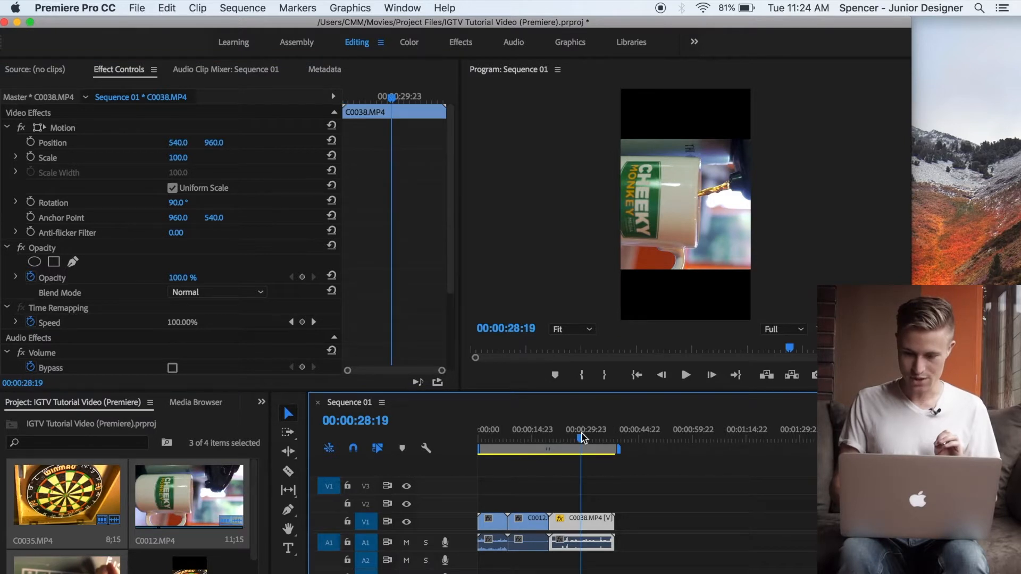
pyautogui.click(561, 437)
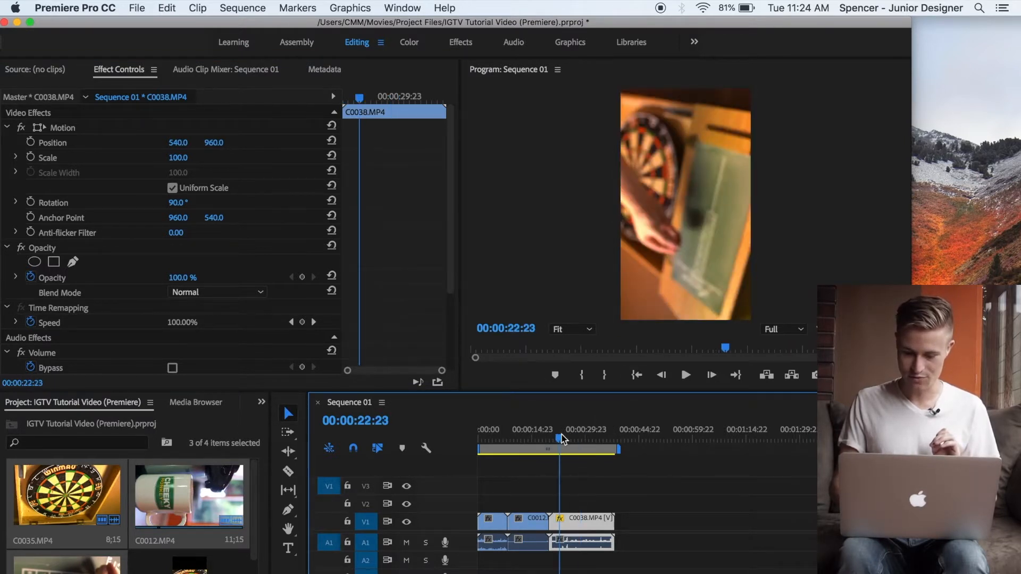
pyautogui.moveTo(562, 438); pyautogui.dragTo(574, 438)
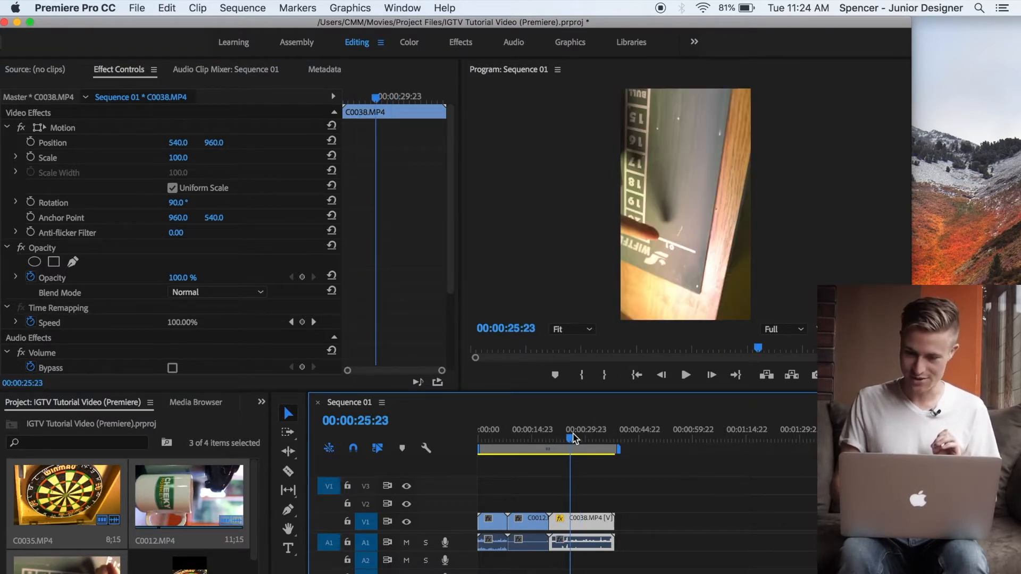
# Step: Set the C0038 clip's rotation to -90° and check its orientation near the middle of the clip
pyautogui.click(178, 203)
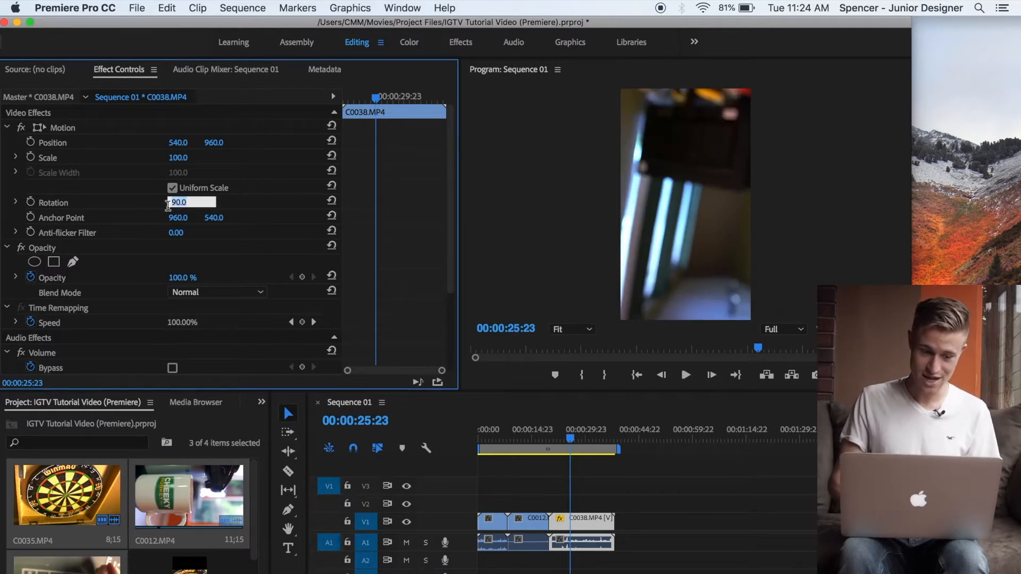
pyautogui.write('-90')
pyautogui.press('Return')
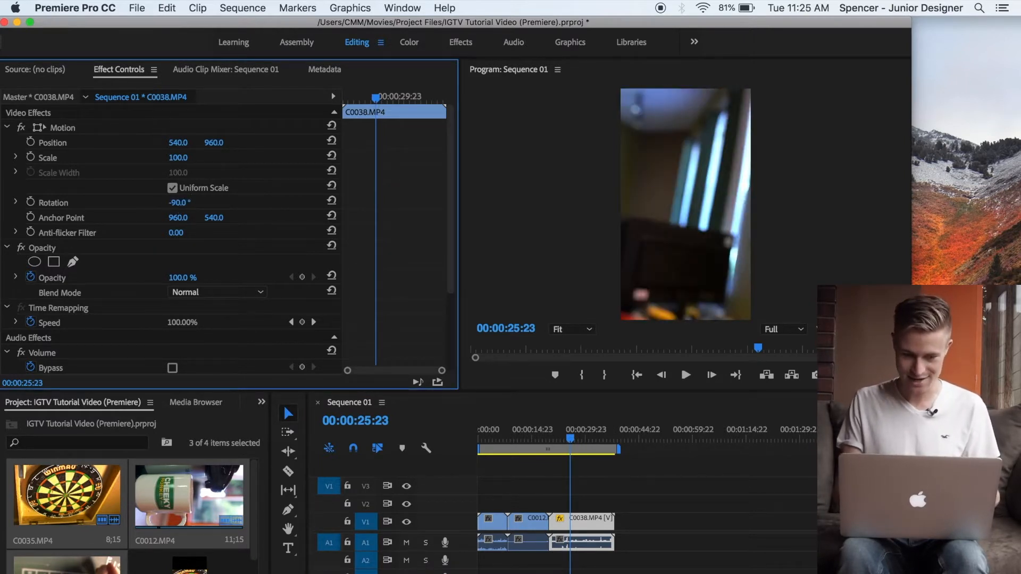
pyautogui.click(589, 440)
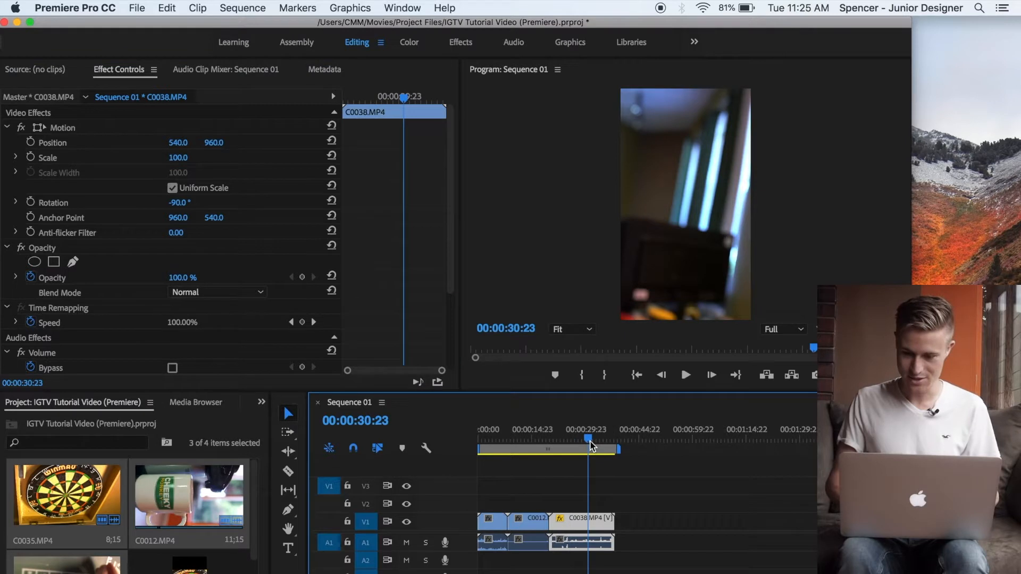
pyautogui.moveTo(590, 442); pyautogui.dragTo(591, 441)
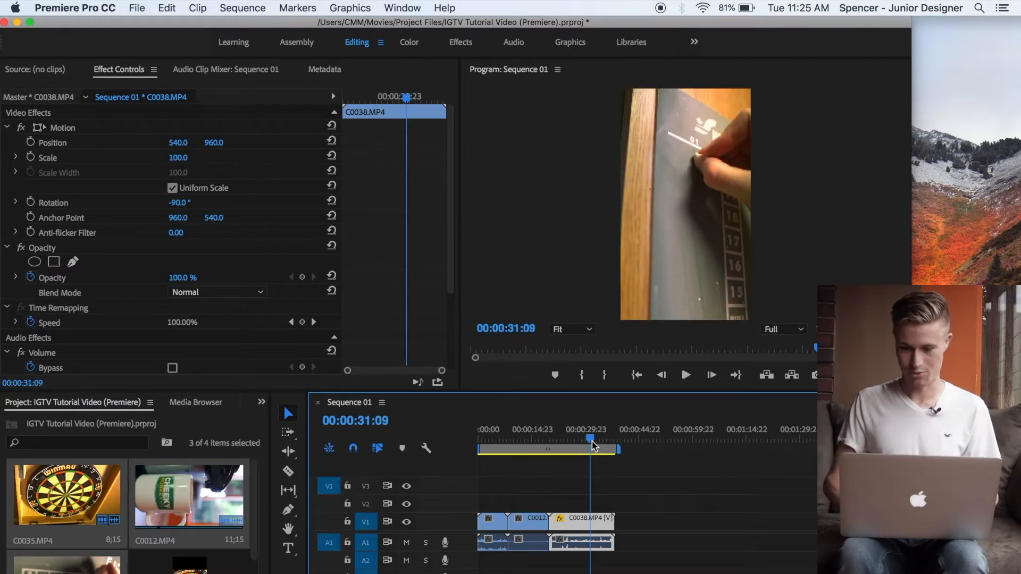
# Step: Set the rotation of the C0012 and C0035 clips to -90° and play back both to check them
pyautogui.click(529, 522)
pyautogui.click(192, 201)
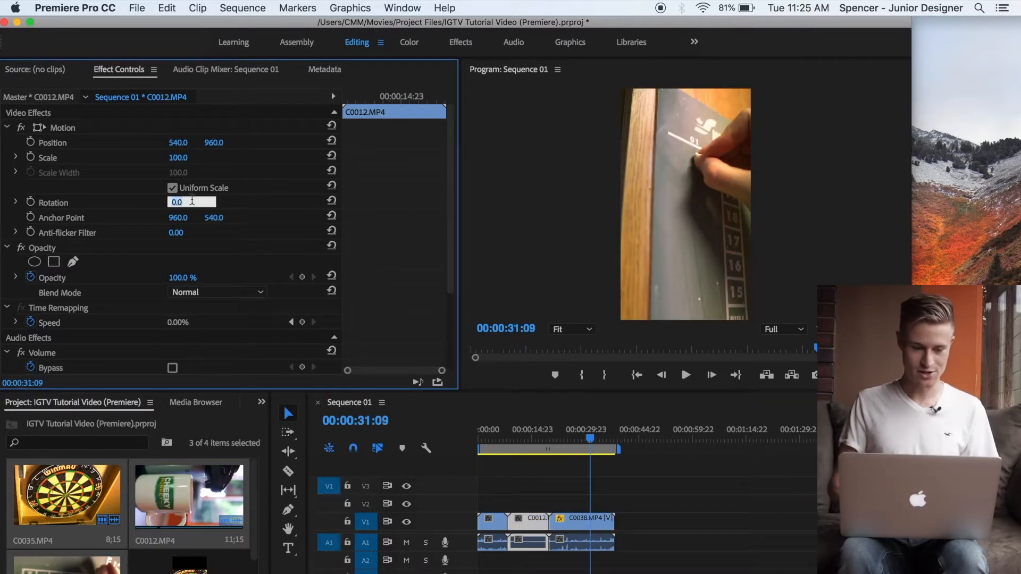
pyautogui.click(486, 440)
pyautogui.press('space')
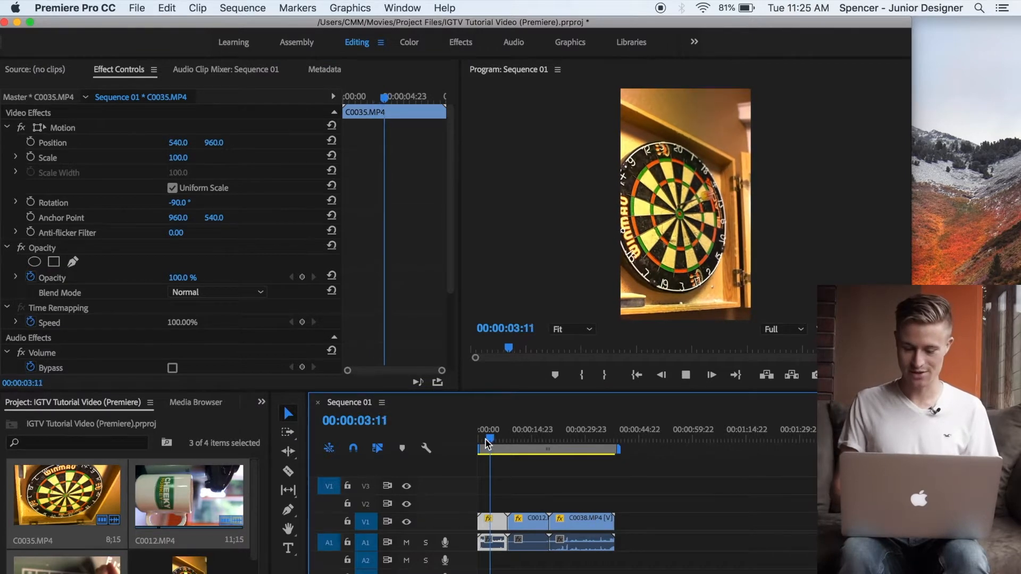
pyautogui.click(515, 442)
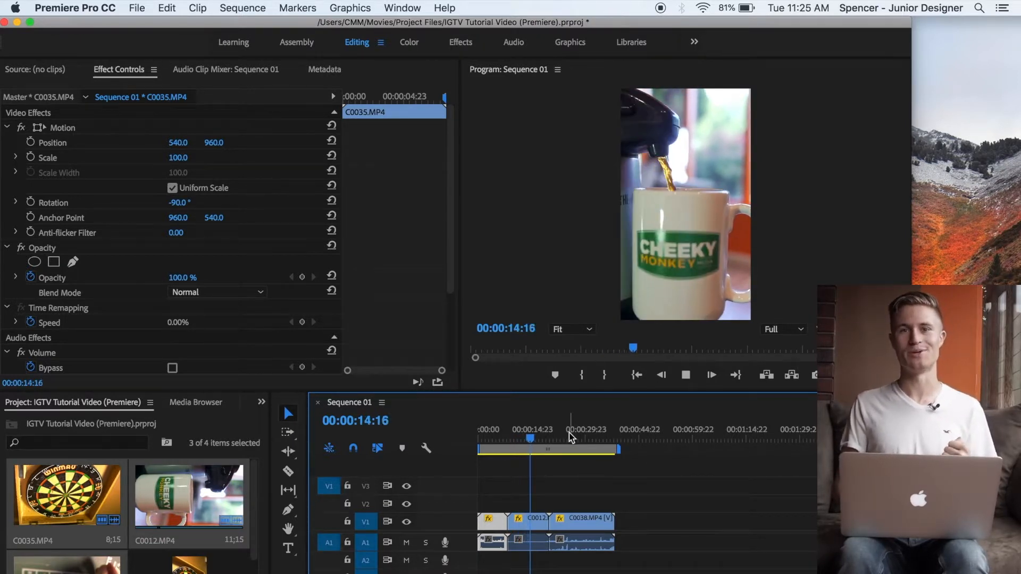
# Step: Stop playback of Sequence 01 and open its media export settings
pyautogui.press('space')
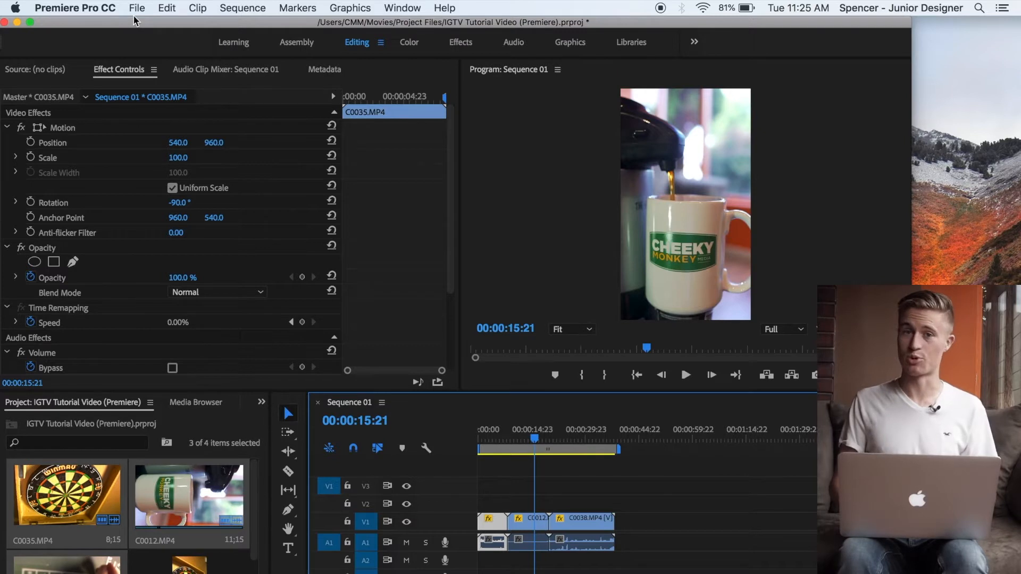
pyautogui.click(137, 8)
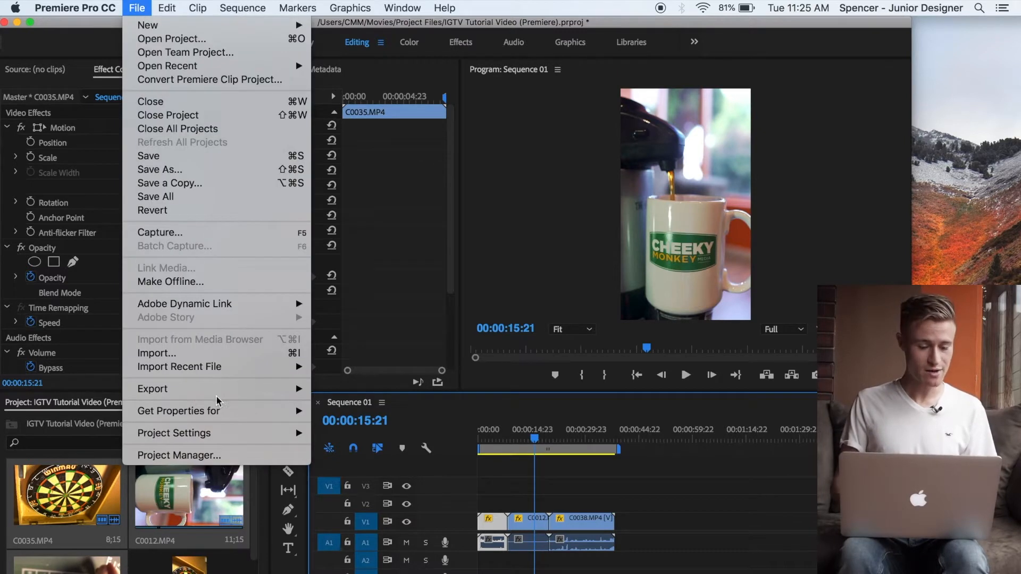
pyautogui.moveTo(219, 396)
pyautogui.click(365, 391)
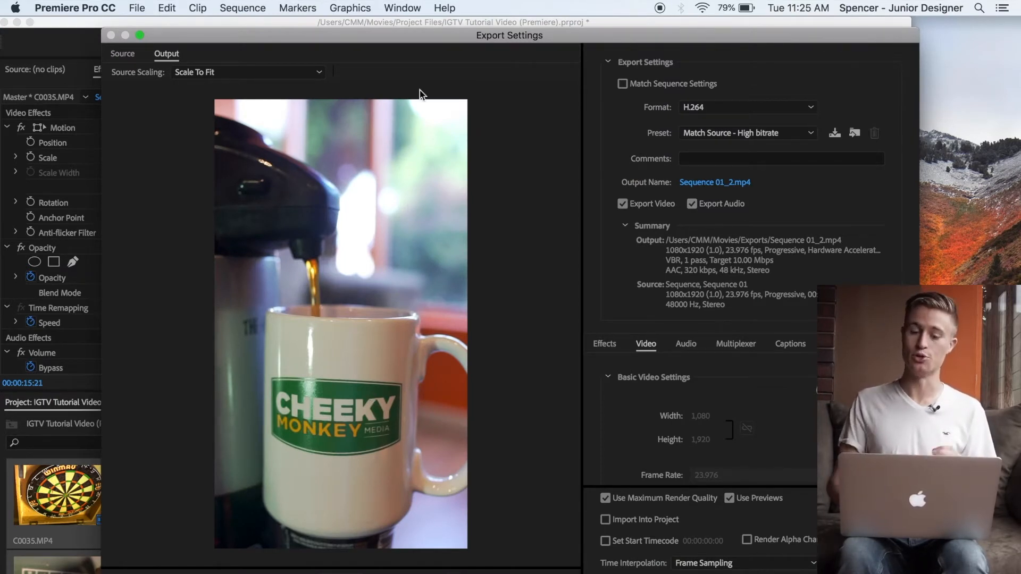
pyautogui.moveTo(420, 36); pyautogui.dragTo(399, 26)
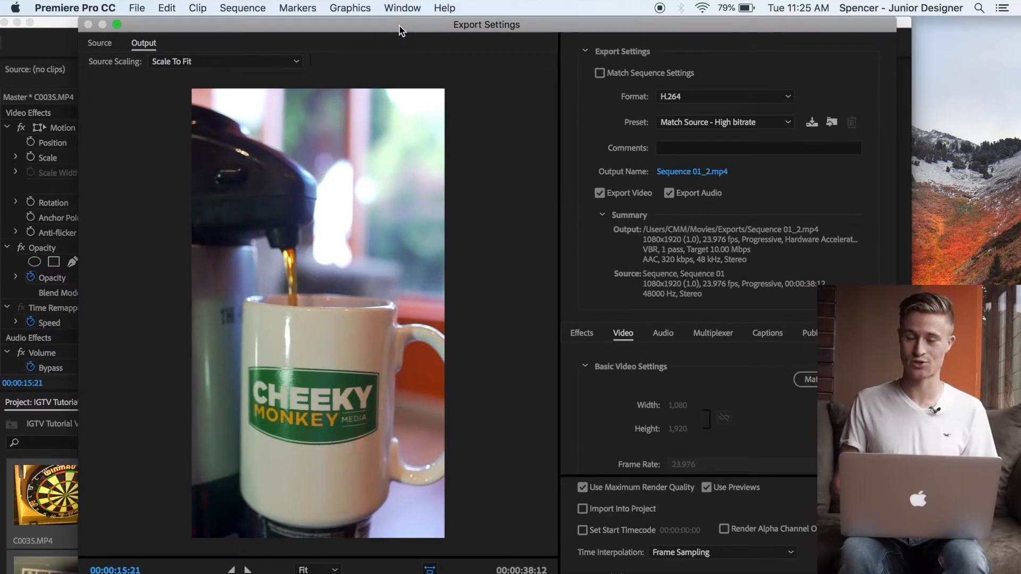
# Step: Enable Render at Maximum Depth in the basic video settings of the export
pyautogui.scroll(-3, 691, 410)
pyautogui.scroll(3, 691, 410)
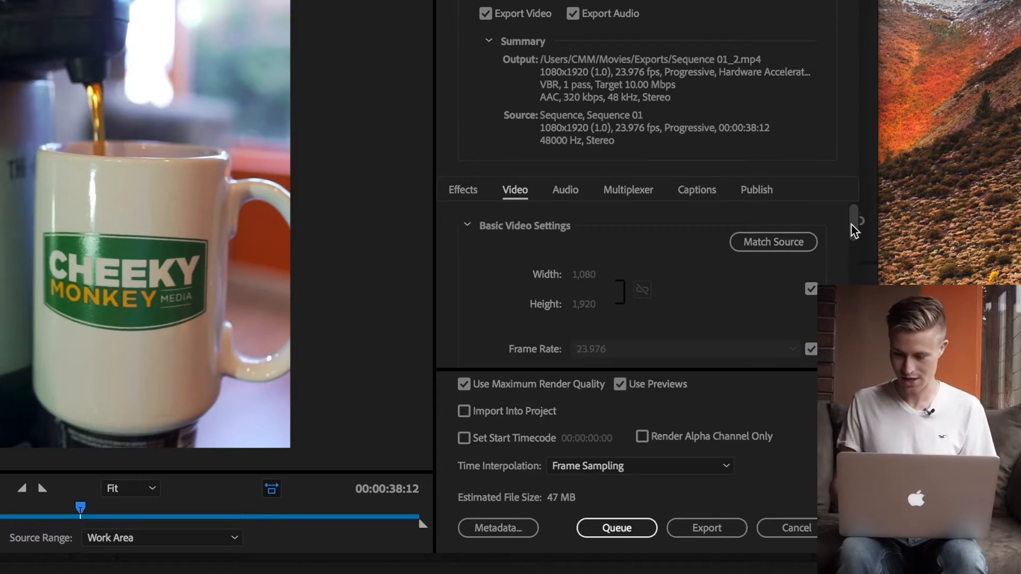
pyautogui.scroll(-5, 853, 229)
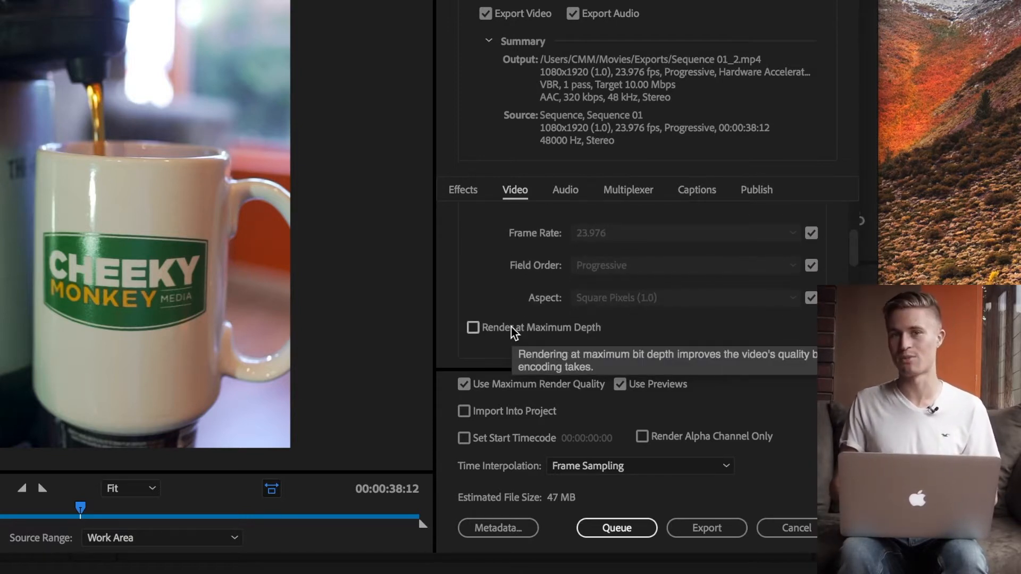
pyautogui.click(512, 328)
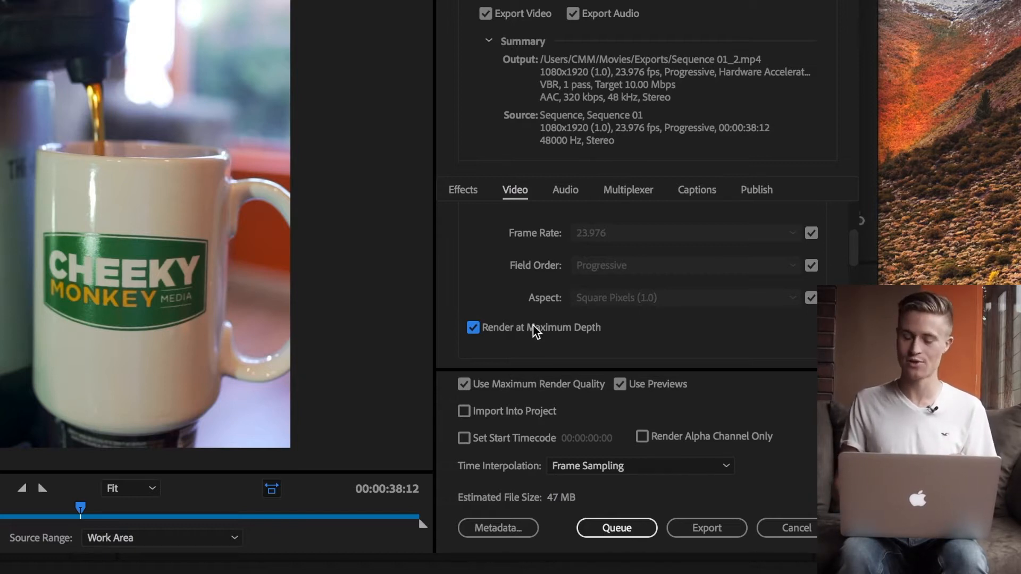
# Step: Set the export's bitrate encoding to CBR and its target bitrate to about 6.07 Mbps
pyautogui.moveTo(853, 244); pyautogui.dragTo(853, 330)
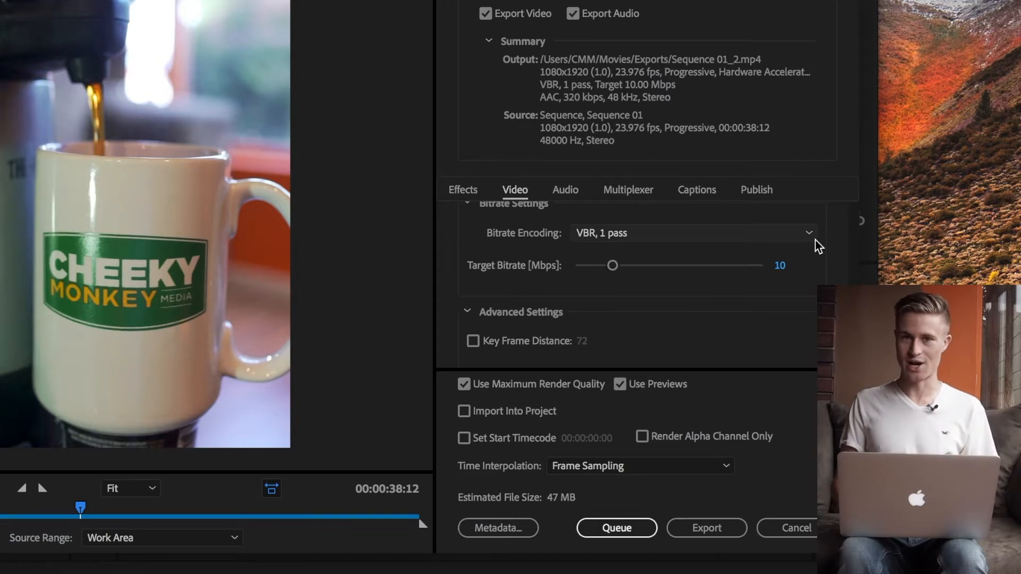
pyautogui.click(801, 239)
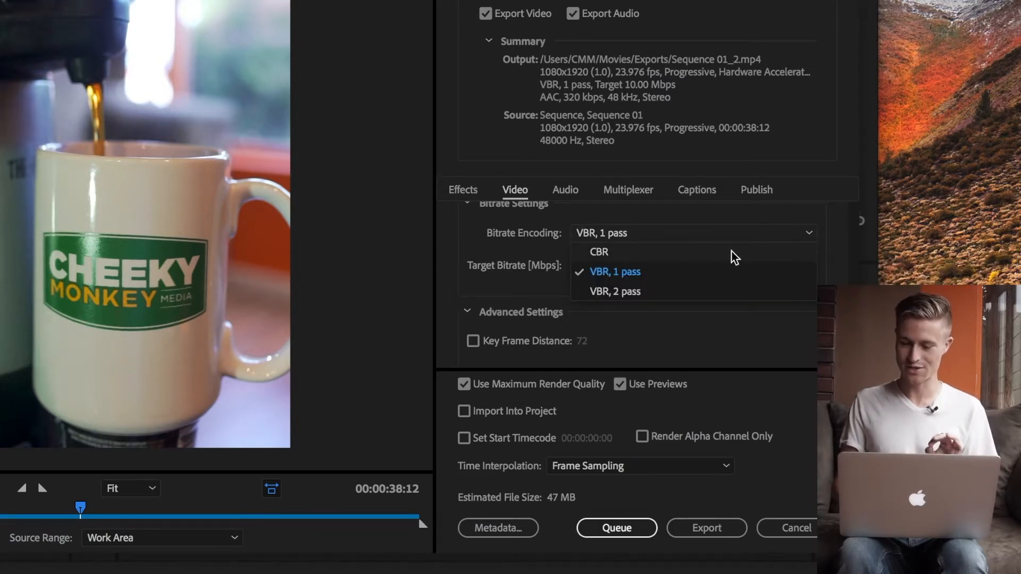
pyautogui.click(665, 257)
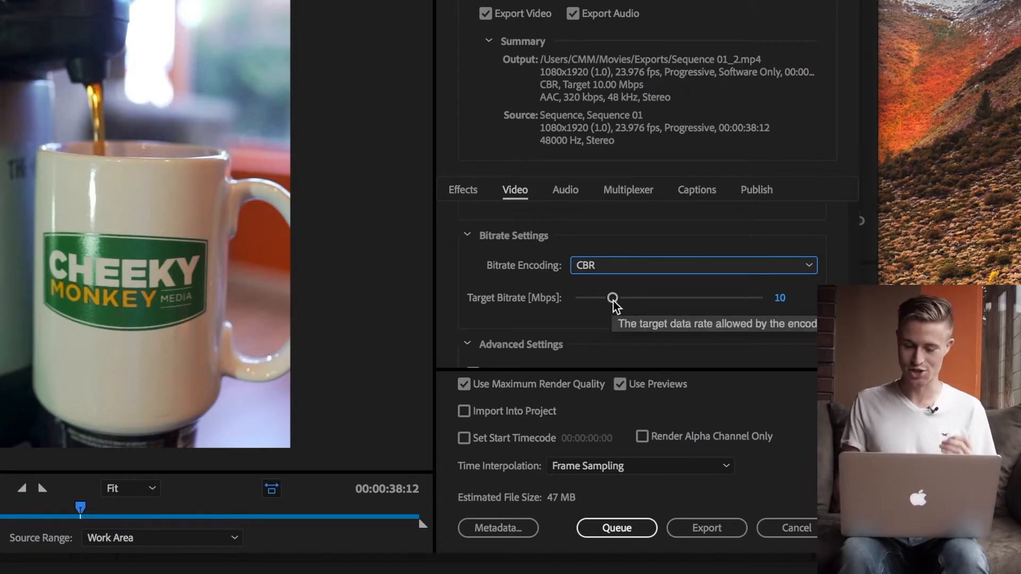
pyautogui.moveTo(613, 301); pyautogui.dragTo(597, 301)
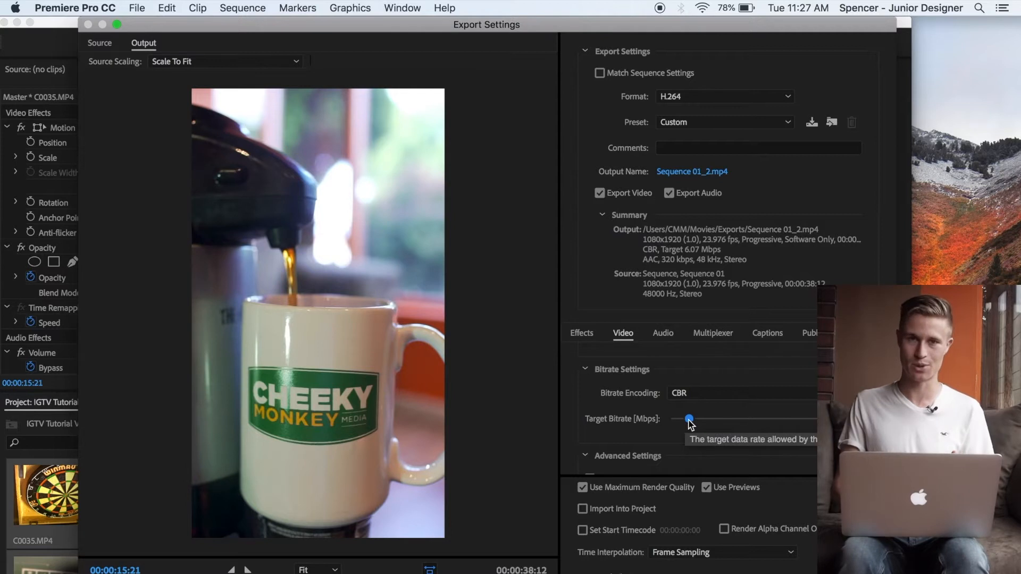
# Step: Name the output file IGTV Test in the Exports folder and start the export
pyautogui.scroll(-3, 691, 404)
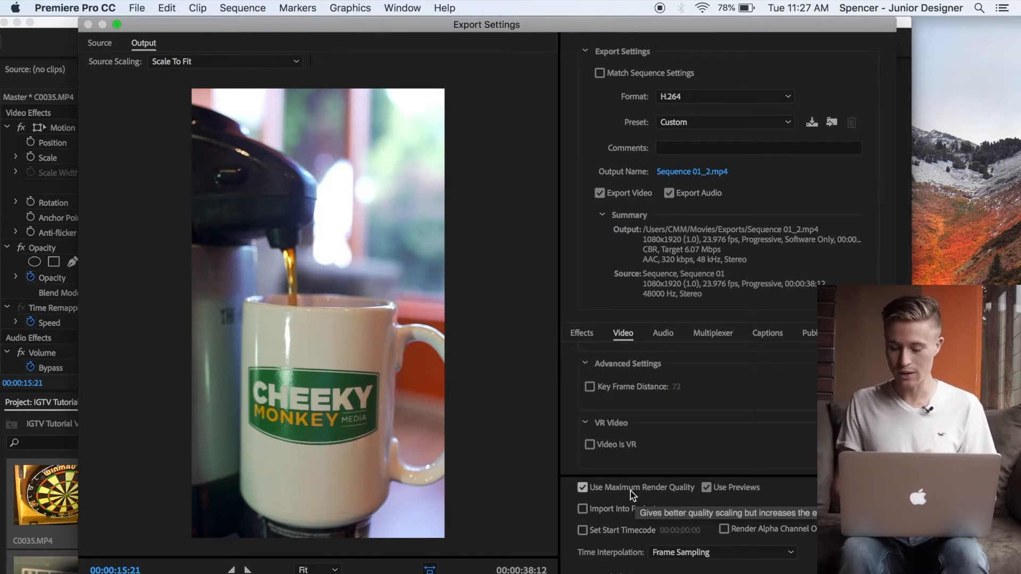
pyautogui.click(690, 171)
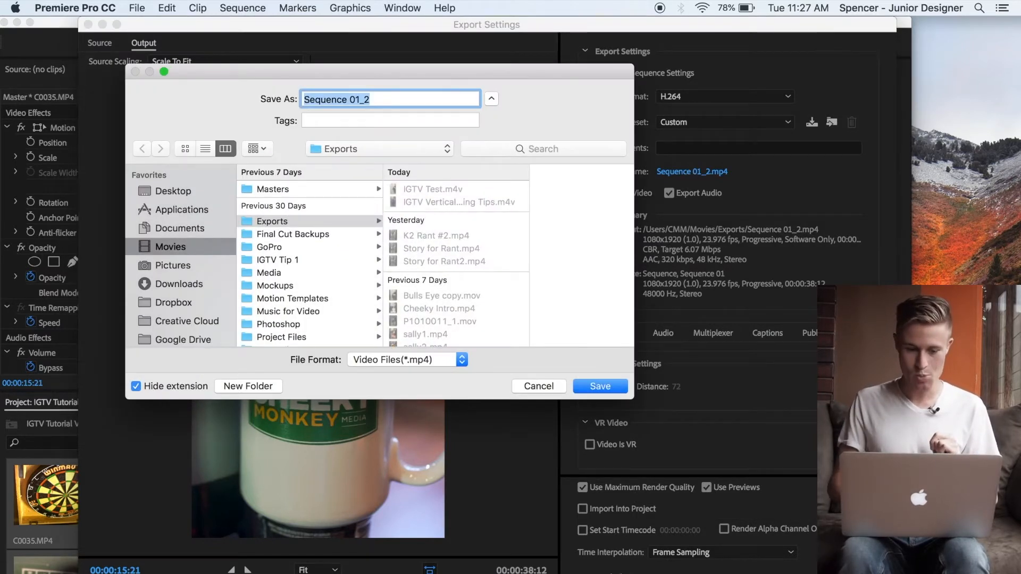
pyautogui.press('BackSpace')
pyautogui.write('IGTV Test')
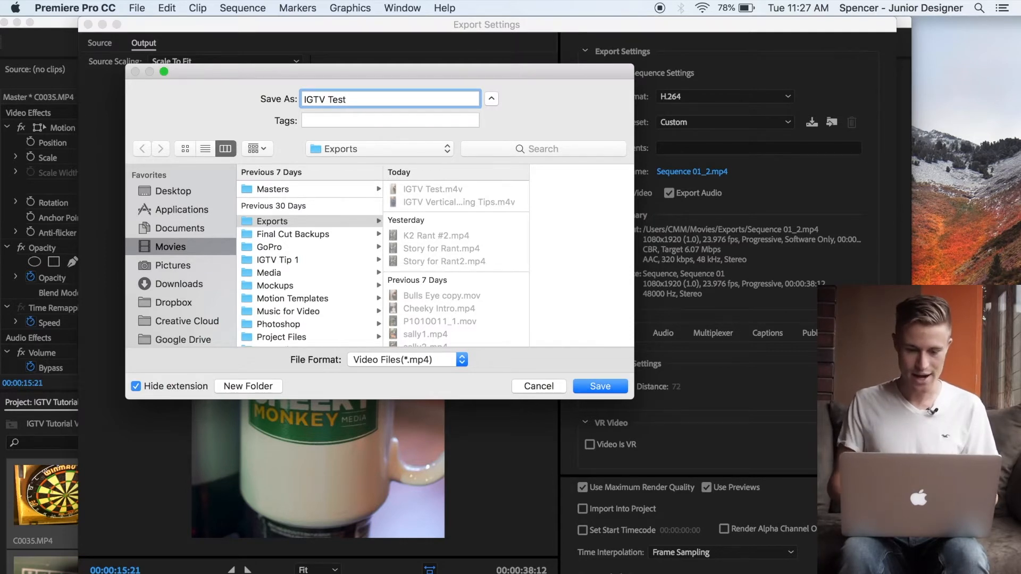
pyautogui.click(619, 389)
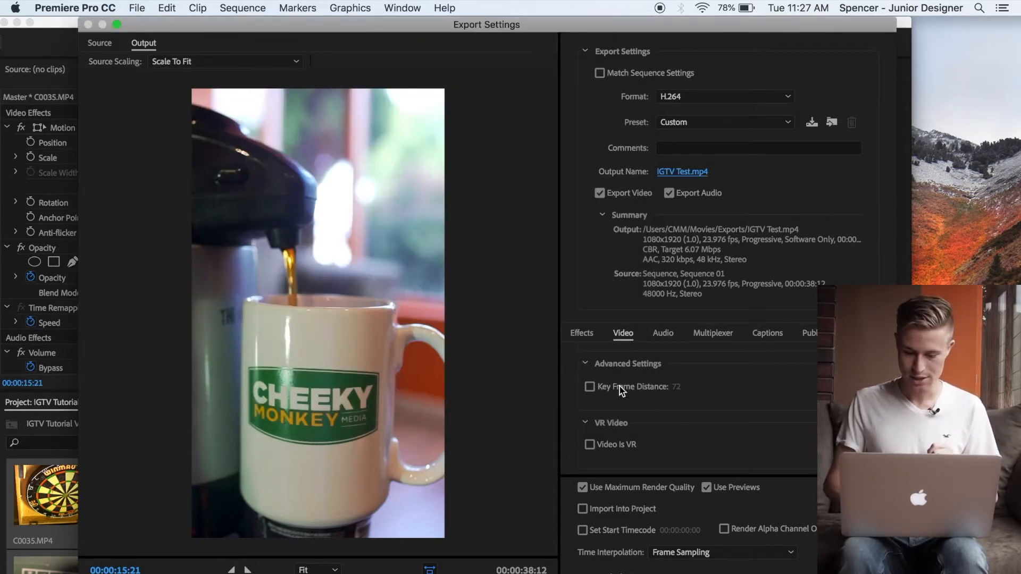
pyautogui.press('Return')
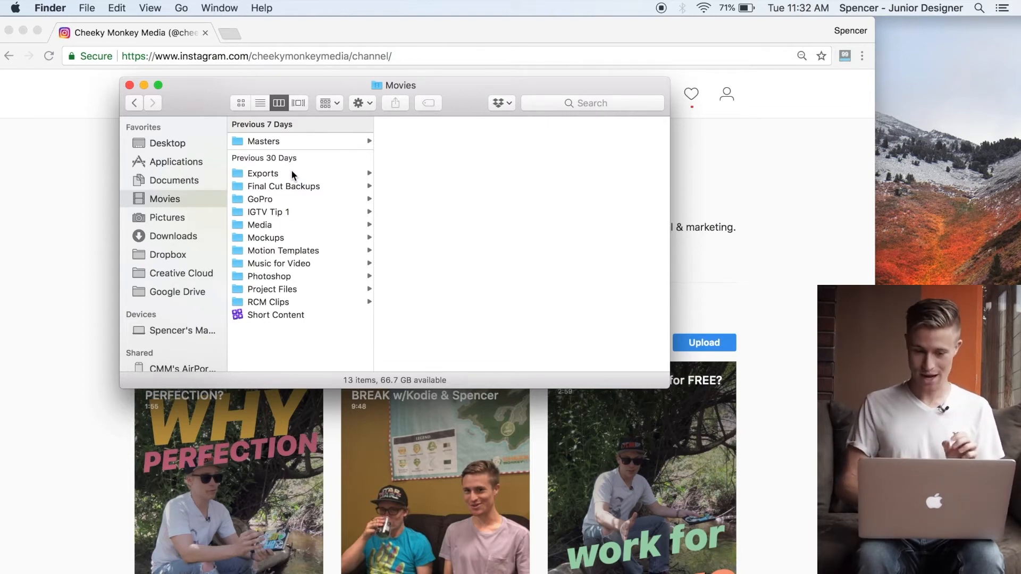
# Step: In Finder's Exports folder, change the extension of IGTV Test.m4v to .mp4, with IGTV Test1.mp4 as the file name
pyautogui.click(291, 173)
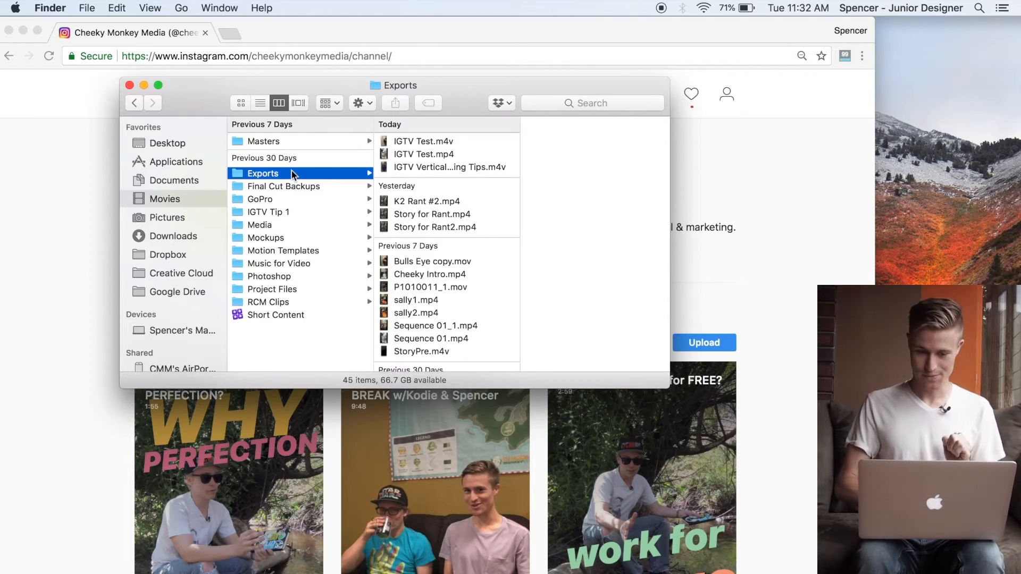
pyautogui.click(432, 142)
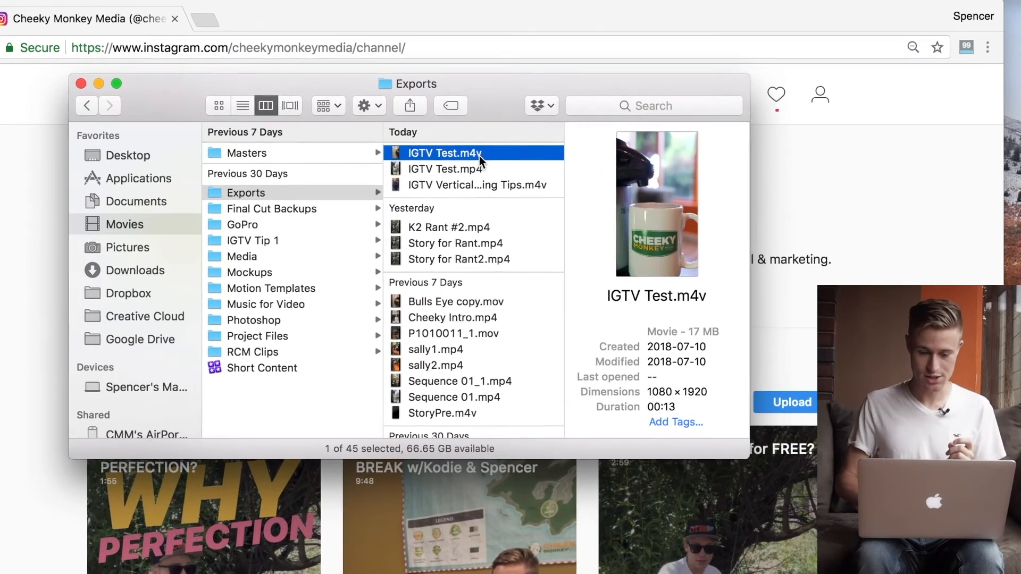
pyautogui.click(466, 146)
pyautogui.click(466, 145)
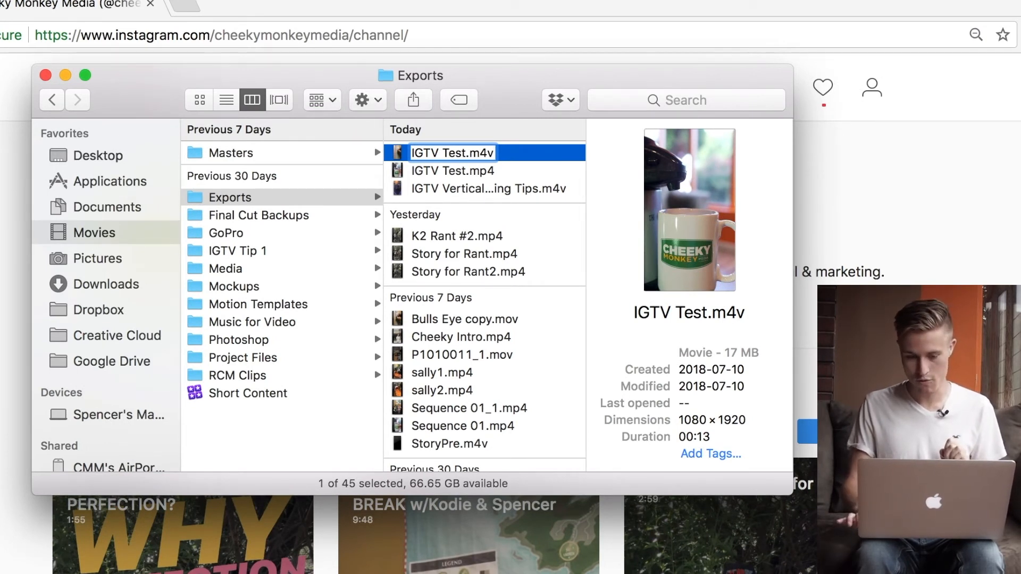
pyautogui.press('BackSpace')
pyautogui.press('BackSpace')
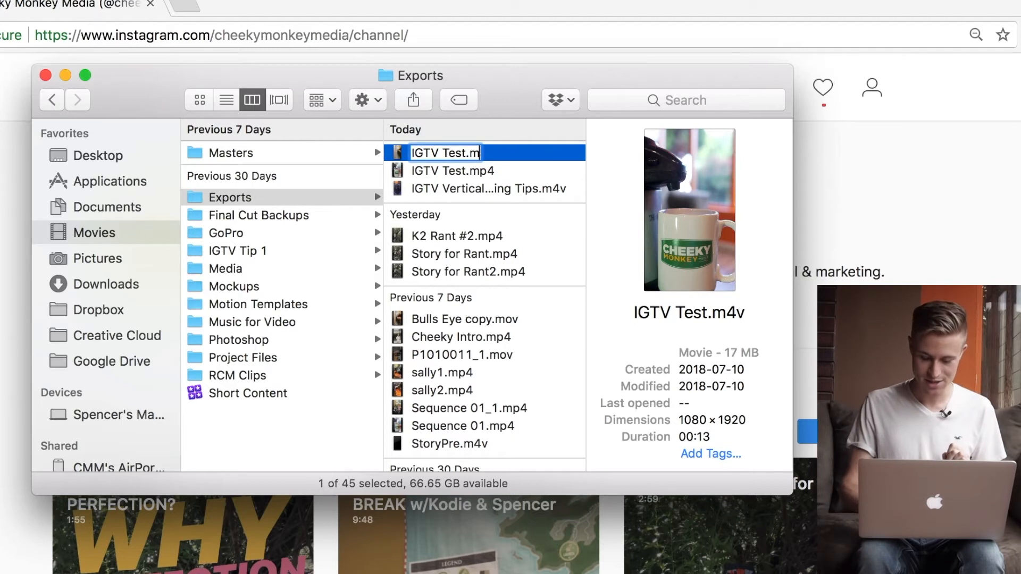
pyautogui.write('p4')
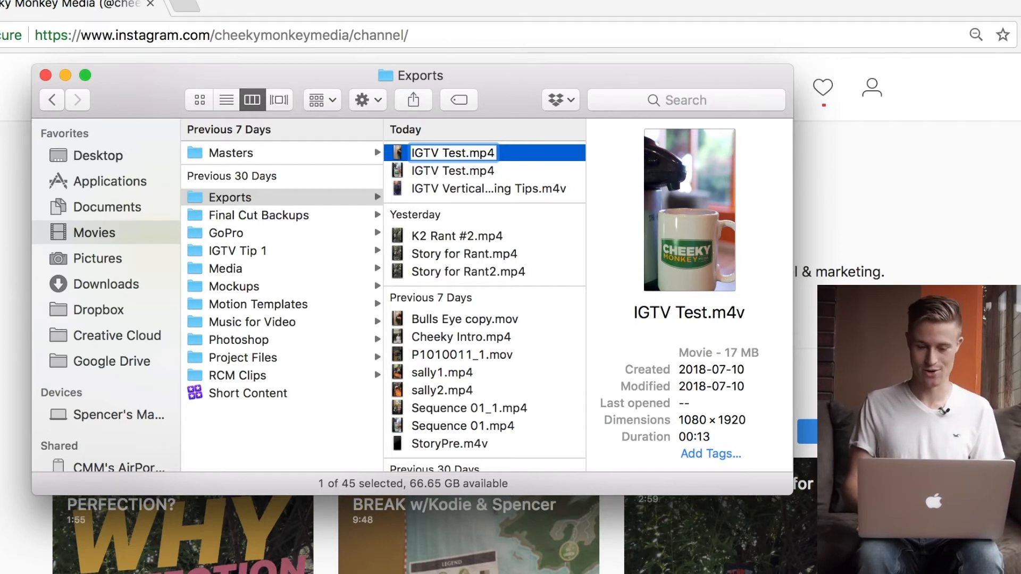
pyautogui.press('Return')
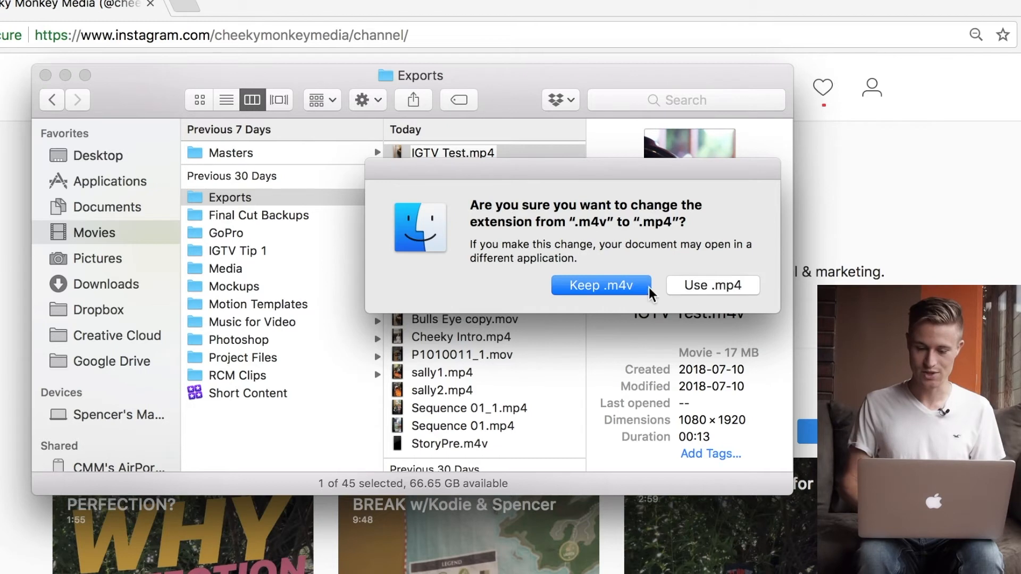
pyautogui.click(713, 287)
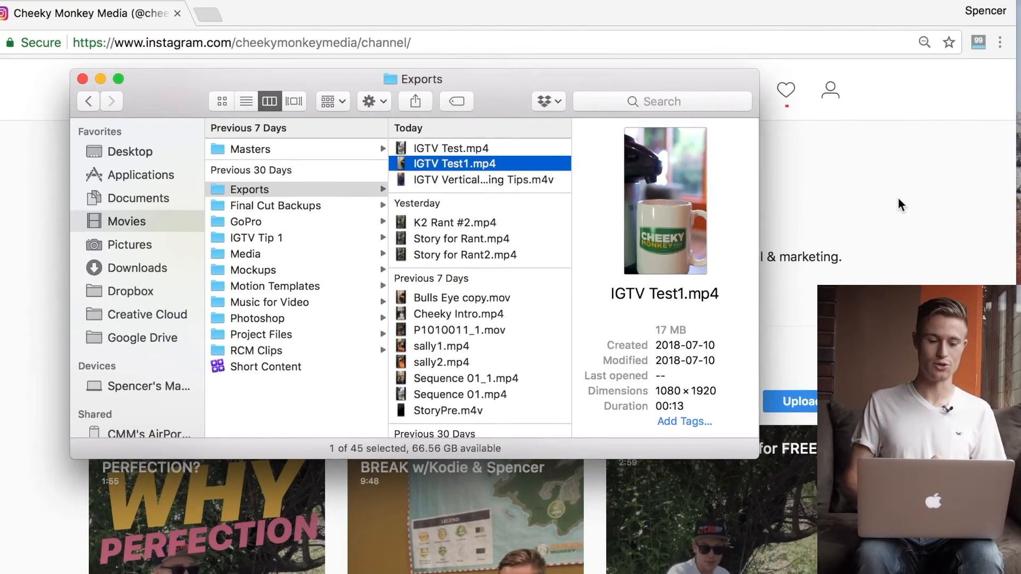
# Step: Switch to Instagram in the browser and start a new IGTV upload with IGTV Test.mp4 from the Exports folder
pyautogui.click(898, 196)
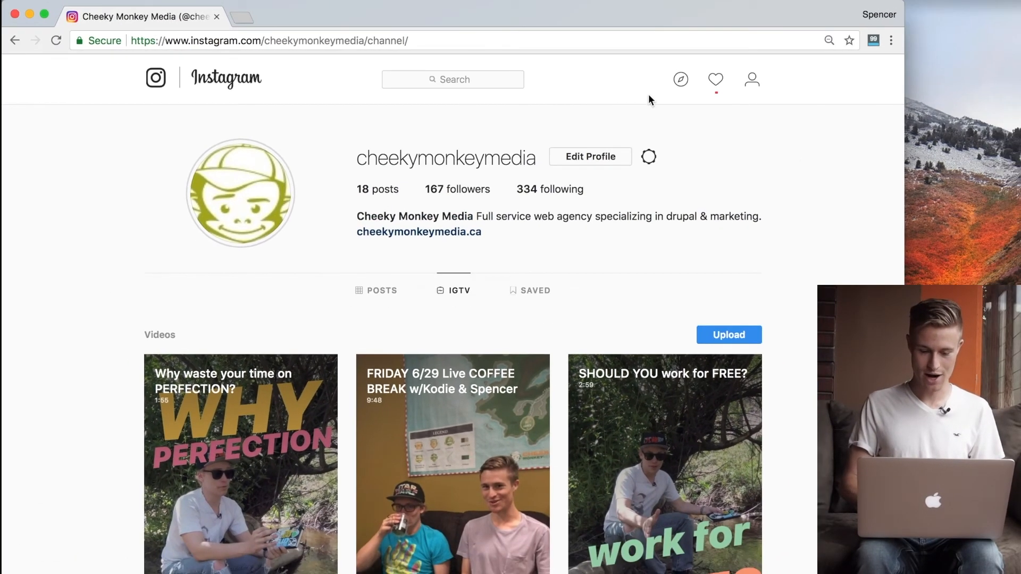
pyautogui.scroll(-3, 898, 238)
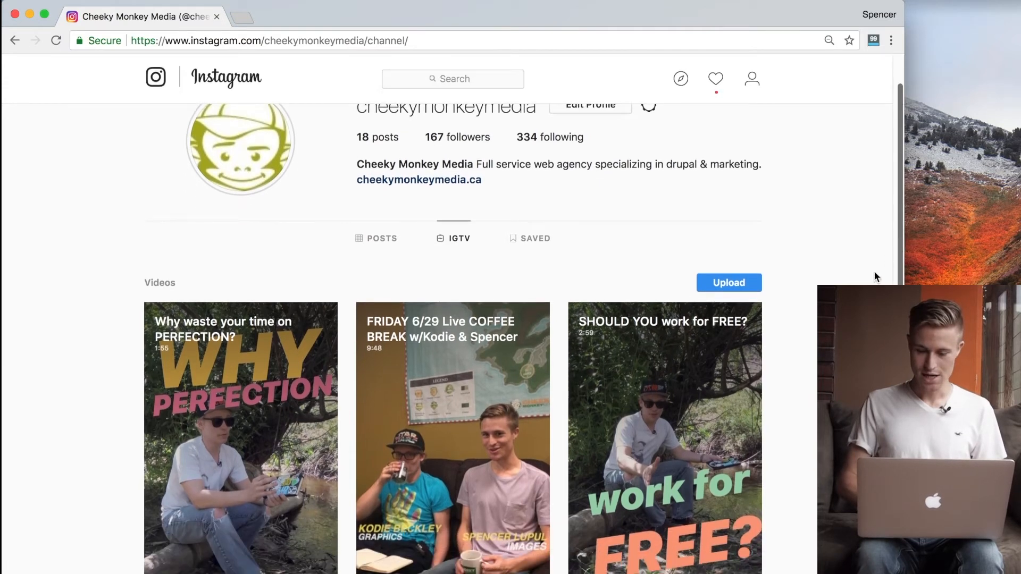
pyautogui.click(749, 248)
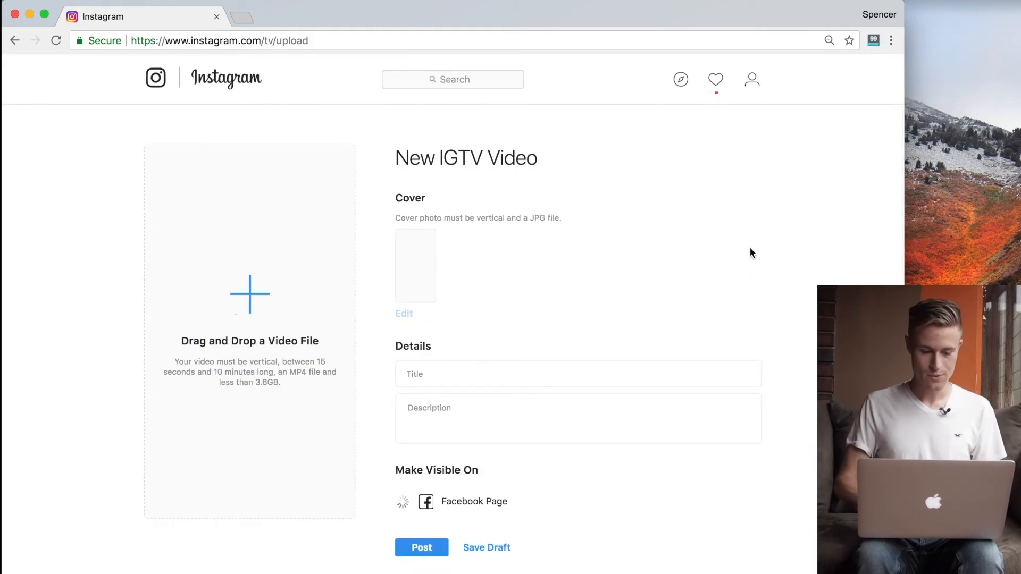
pyautogui.click(250, 293)
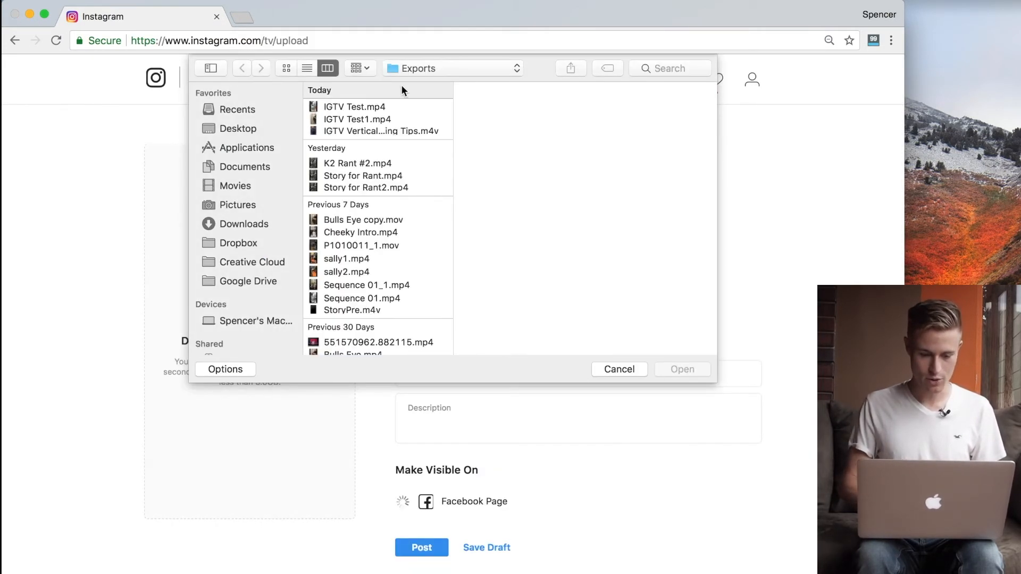
pyautogui.click(401, 119)
pyautogui.press('Up')
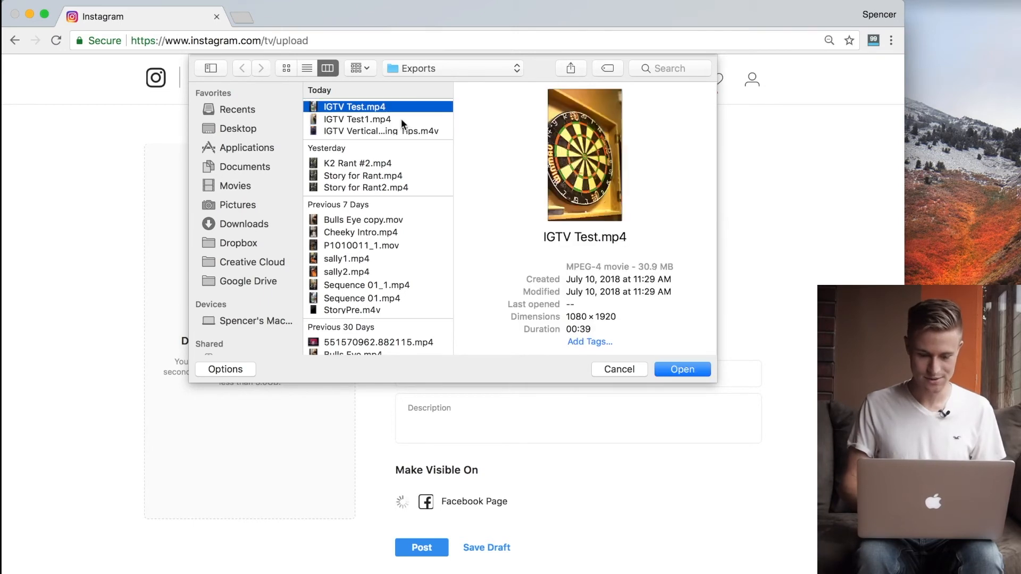
pyautogui.press('Return')
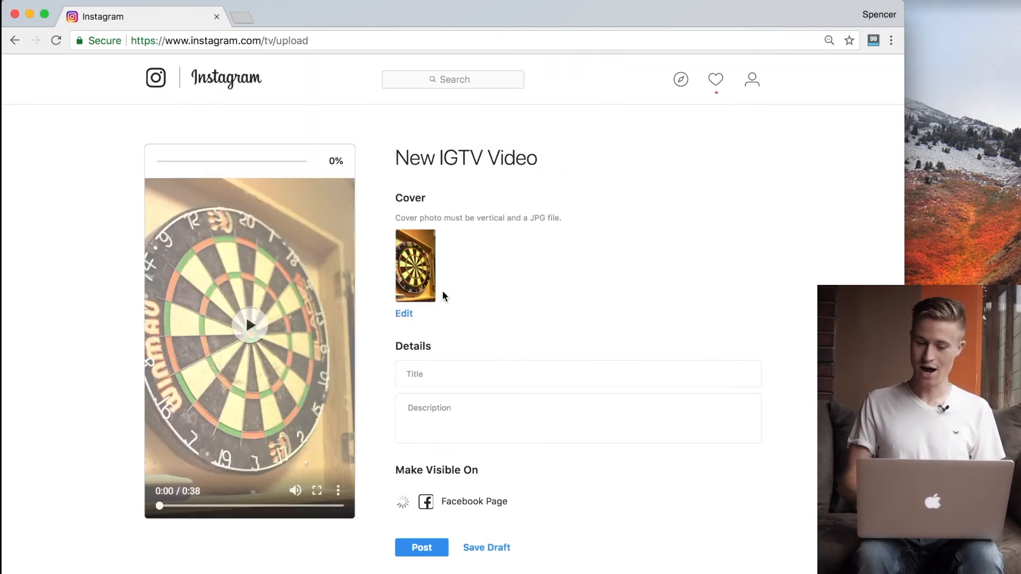
# Step: Enter the title "IGTV Test Video" and the description "this is a description of this video." for the new IGTV video
pyautogui.click(436, 370)
pyautogui.write('IGTV T')
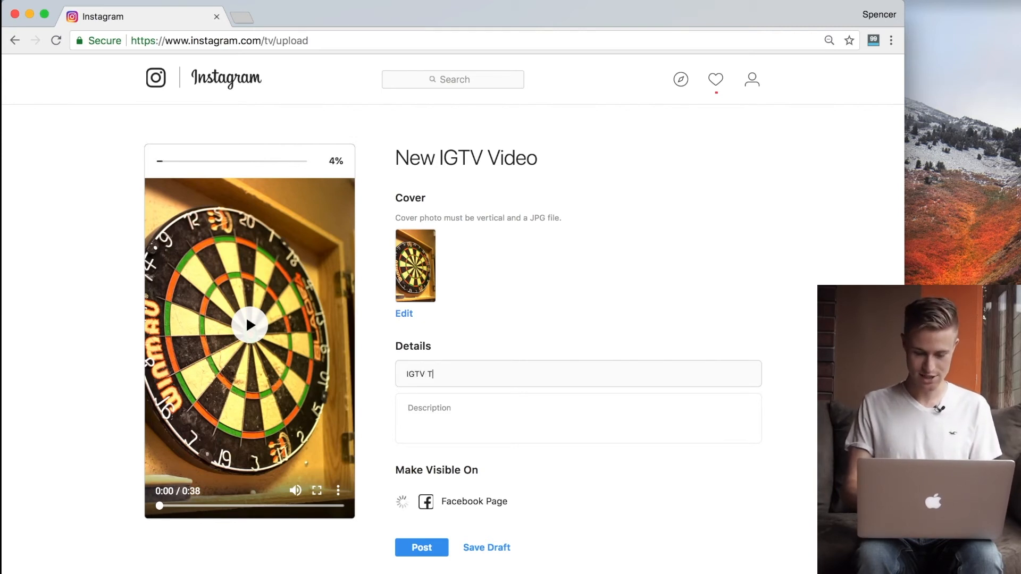
pyautogui.write('est Video')
pyautogui.click(474, 426)
pyautogui.write('this is a description')
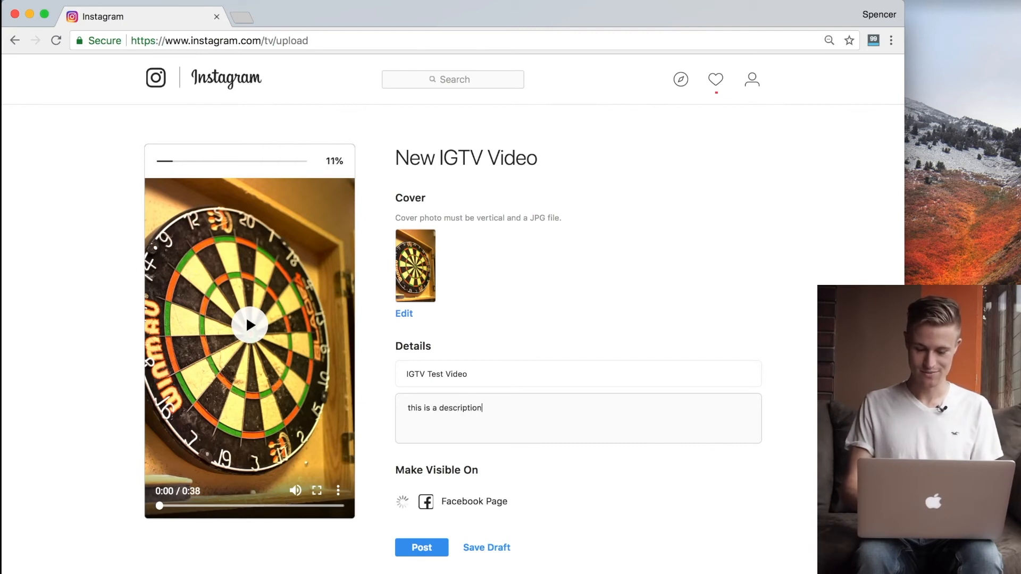
pyautogui.write(' of this video.')
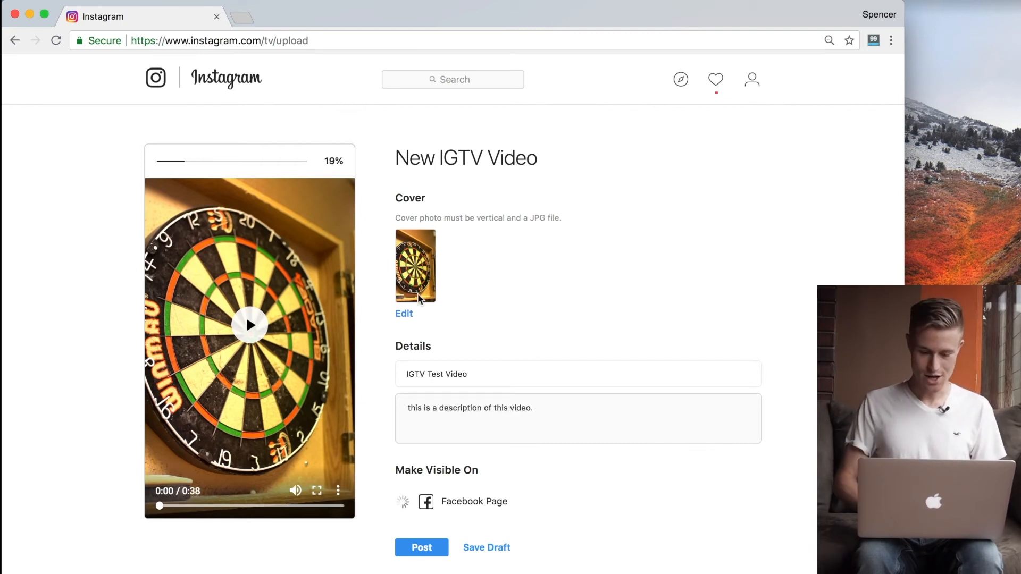
# Step: Open the file selection for a custom cover photo and cancel it without choosing an image
pyautogui.click(405, 313)
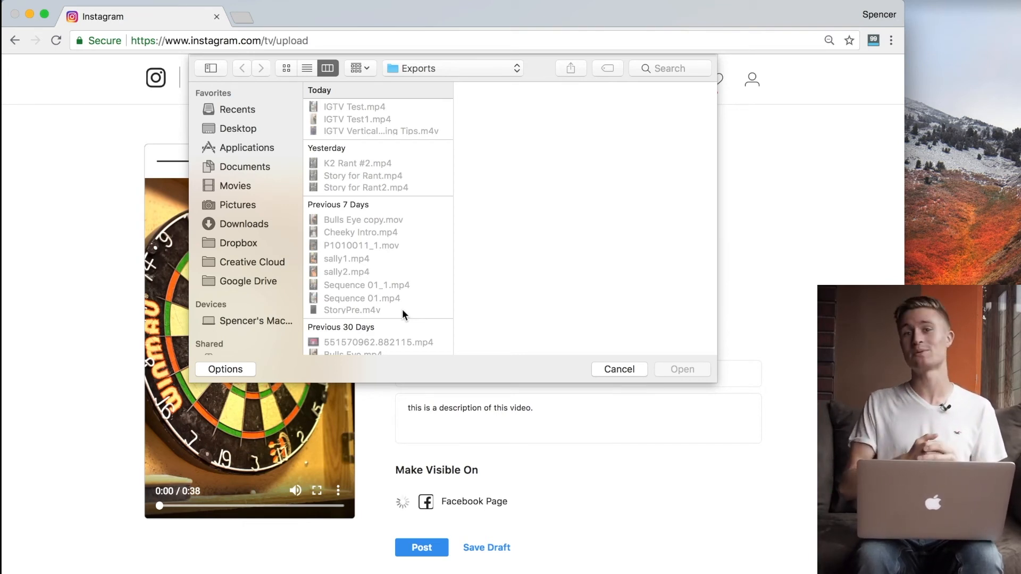
pyautogui.click(618, 369)
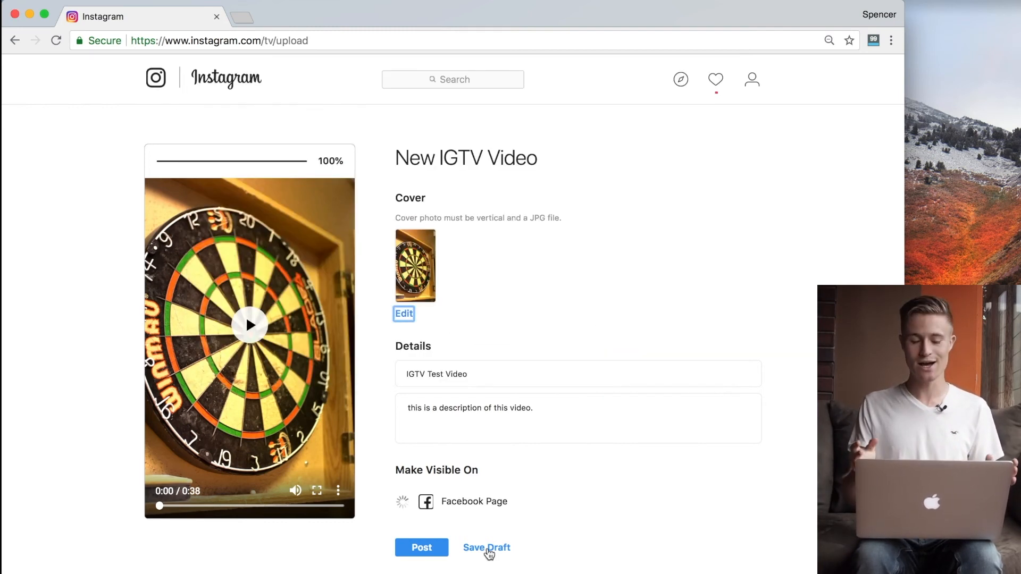